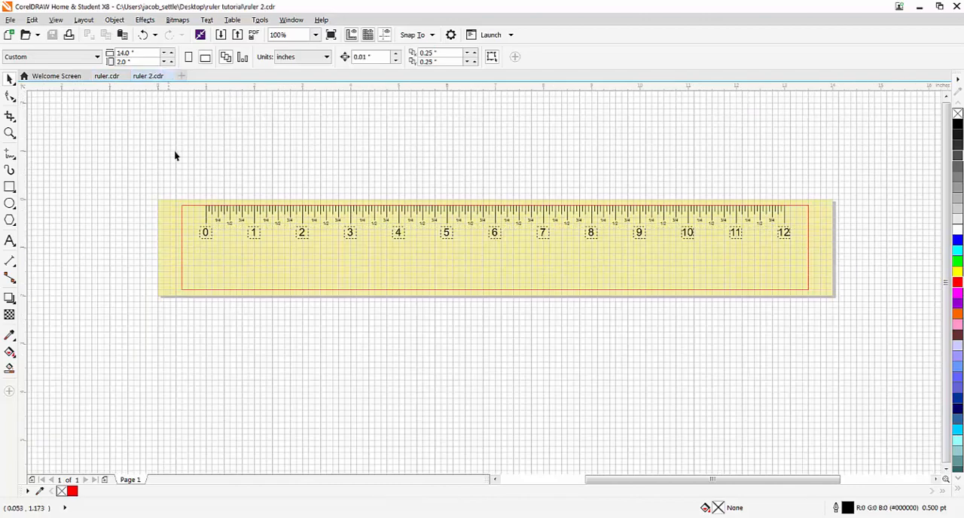
- Create a new document with a custom 14 by 2 inch page, RGB color mode and 300 dpi resolution
left_click(106, 76)
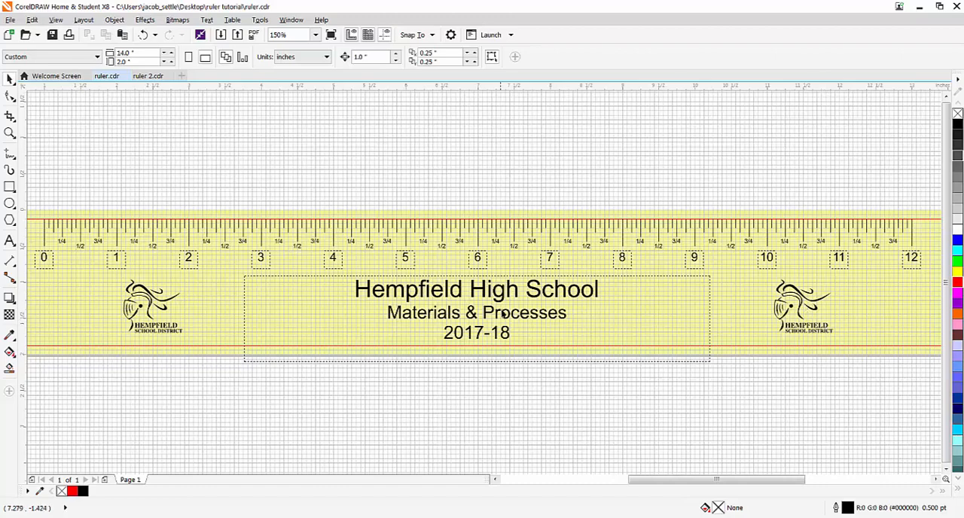
left_click(149, 76)
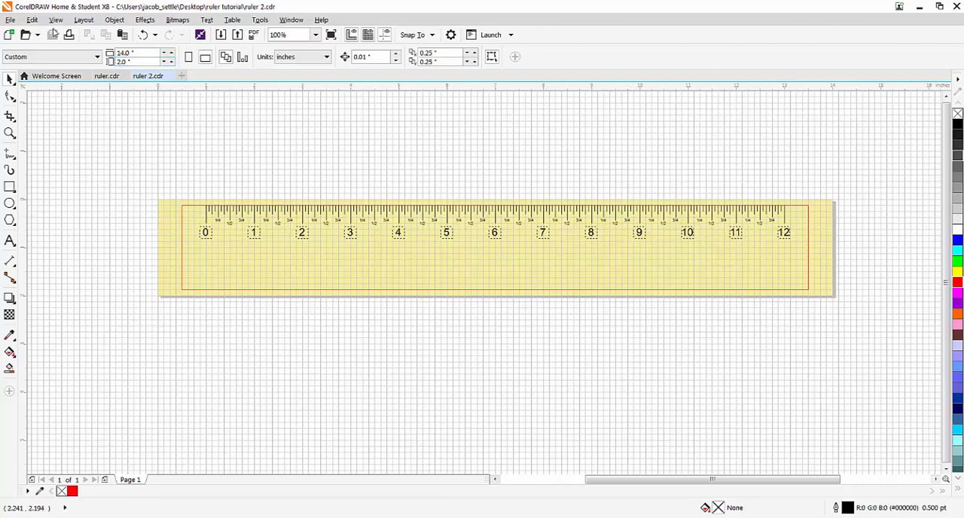
left_click(10, 19)
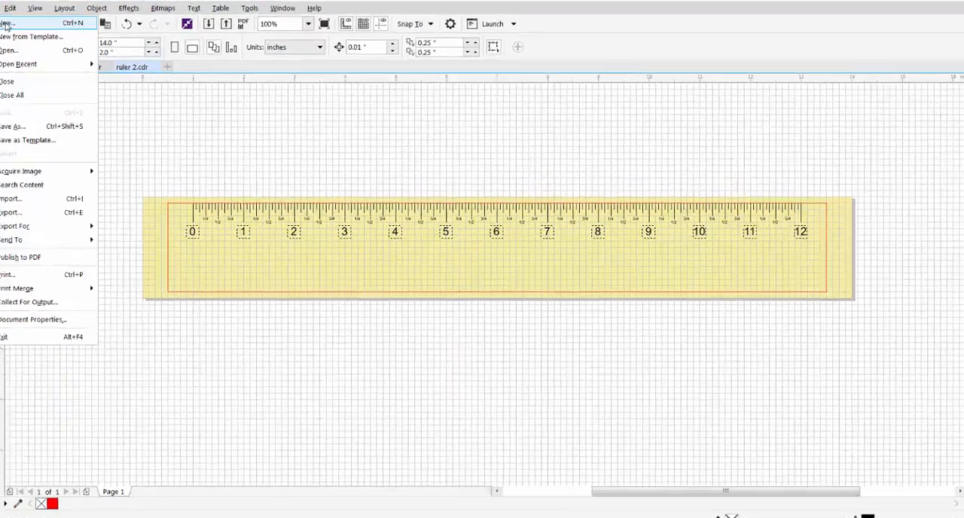
left_click(27, 33)
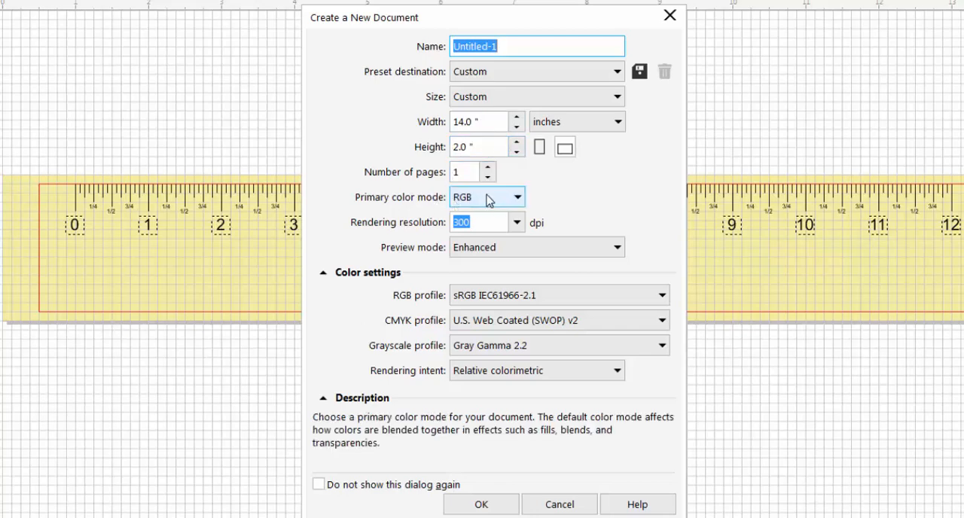
left_click_drag(508, 45, 456, 47)
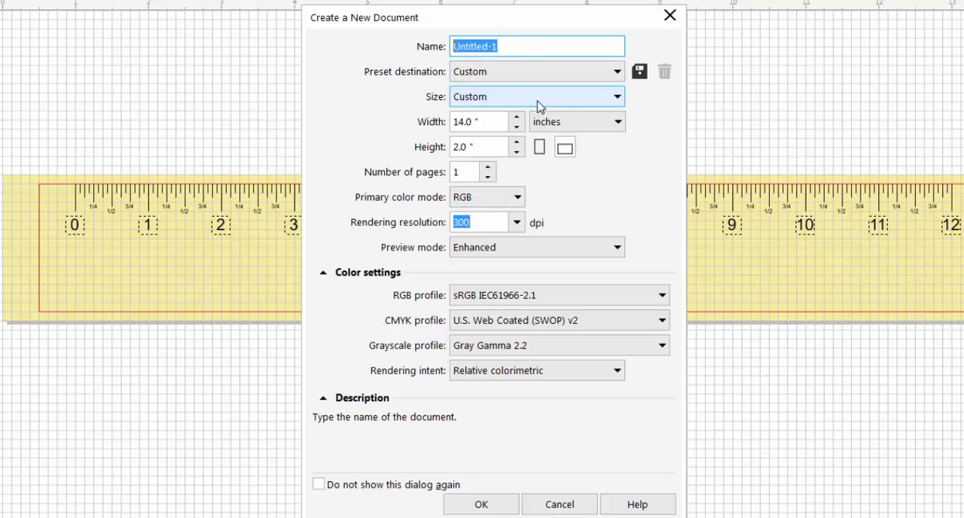
left_click(482, 504)
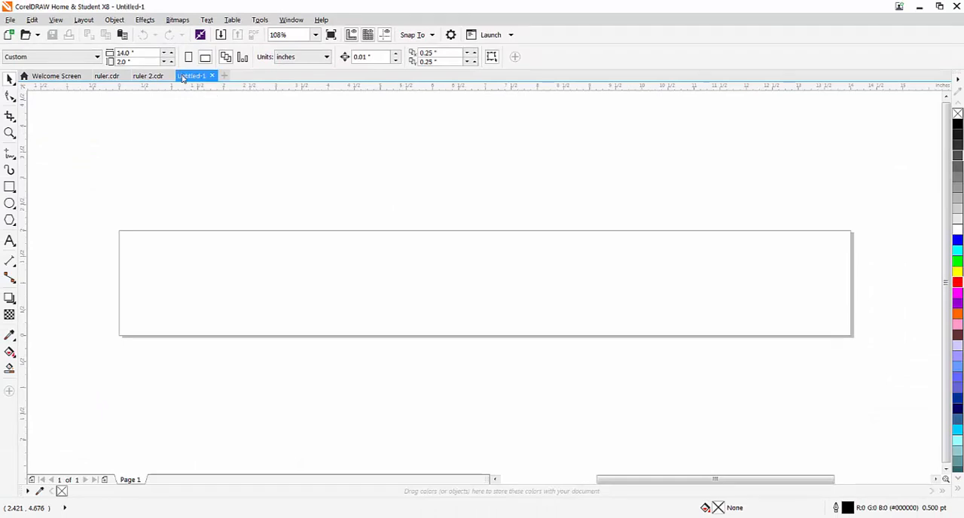
- Save the new drawing as "ruler jls" in CDR format in the ruler tutorial folder on the Desktop
left_click(10, 20)
left_click(35, 132)
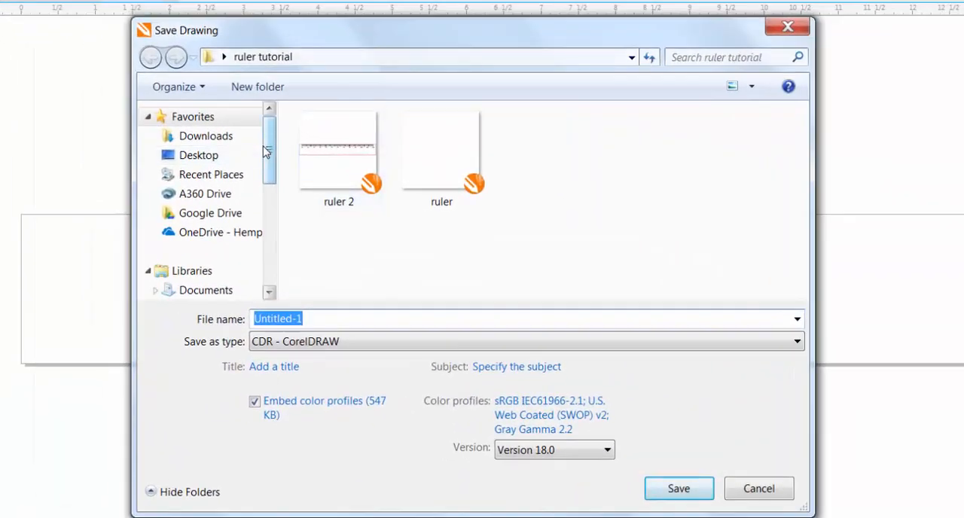
mouse_move(267, 157)
left_mouse_down()
mouse_move(267, 223)
mouse_move(262, 150)
left_mouse_up()
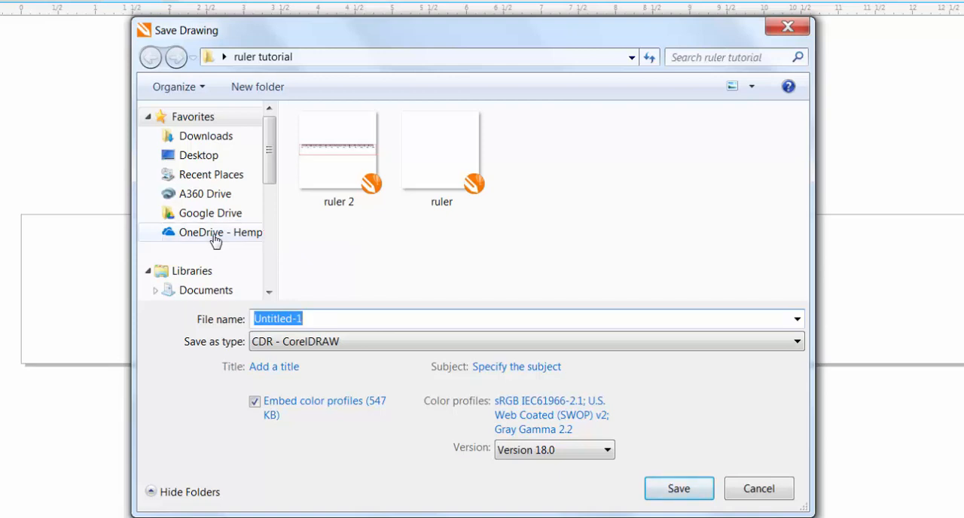
left_click(213, 157)
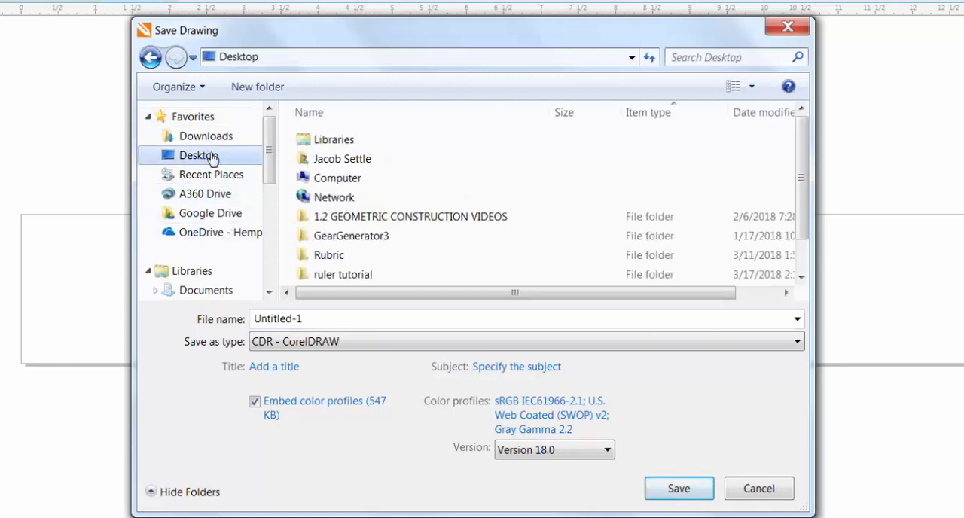
double_click(345, 275)
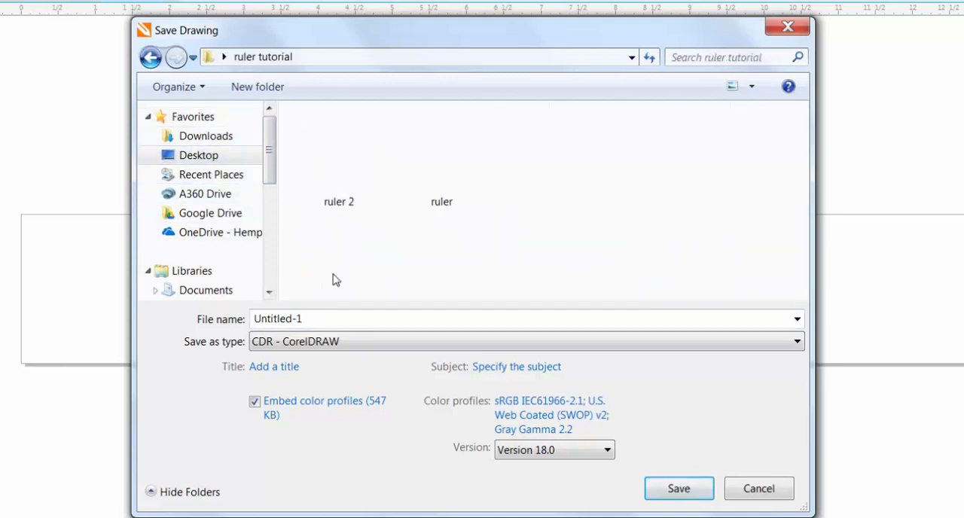
double_click(313, 319)
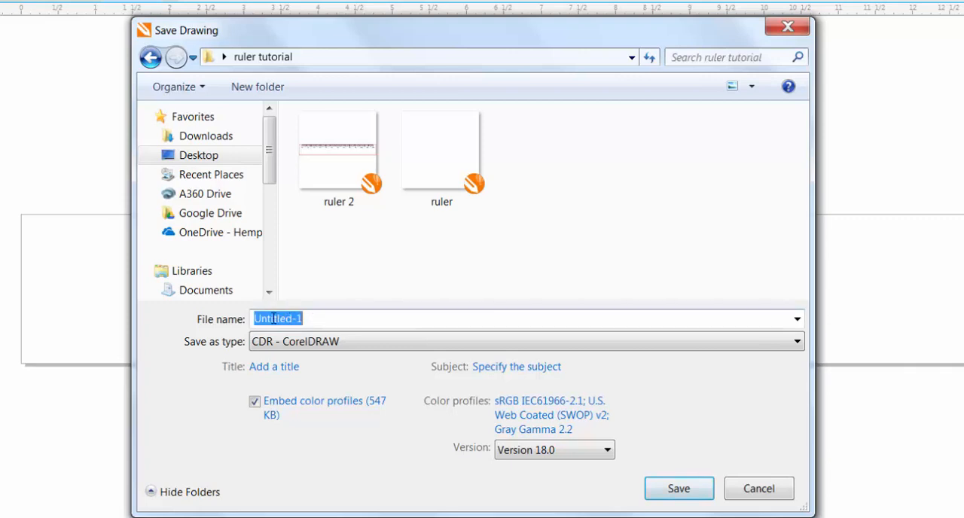
type("ruler jls")
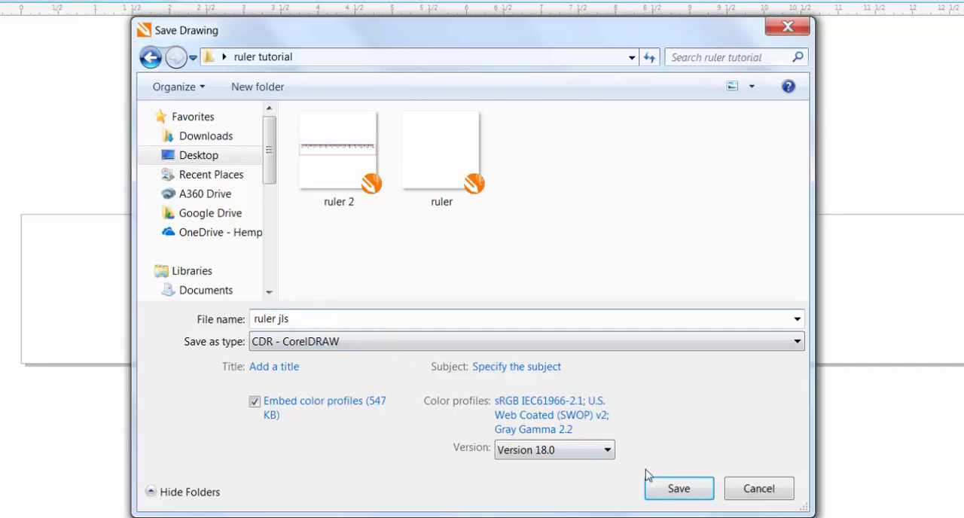
left_click(666, 486)
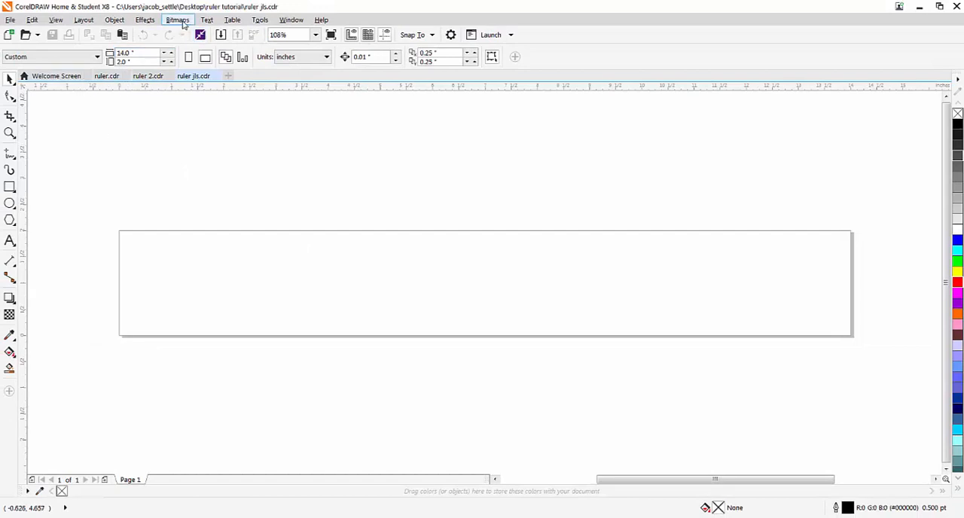
- Hide the rulers and show them again
left_click(56, 20)
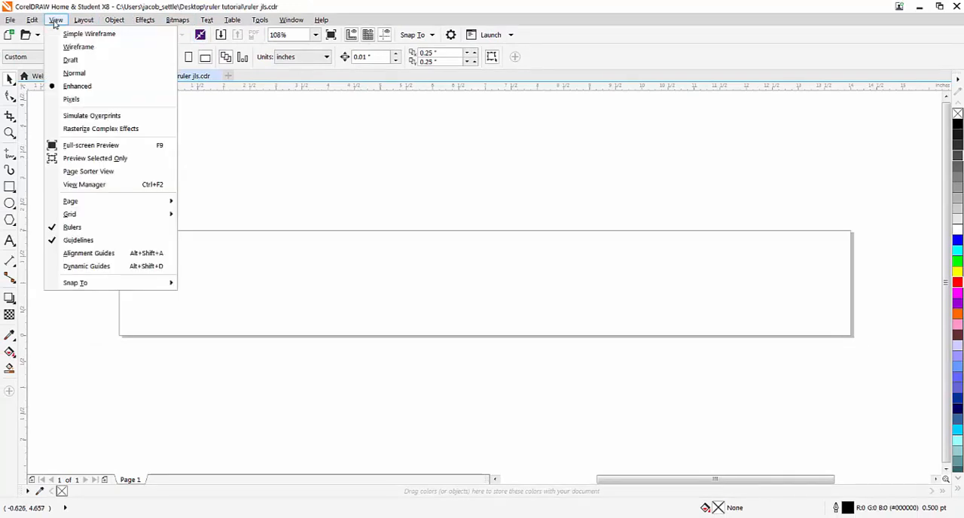
left_click(78, 230)
left_click(55, 20)
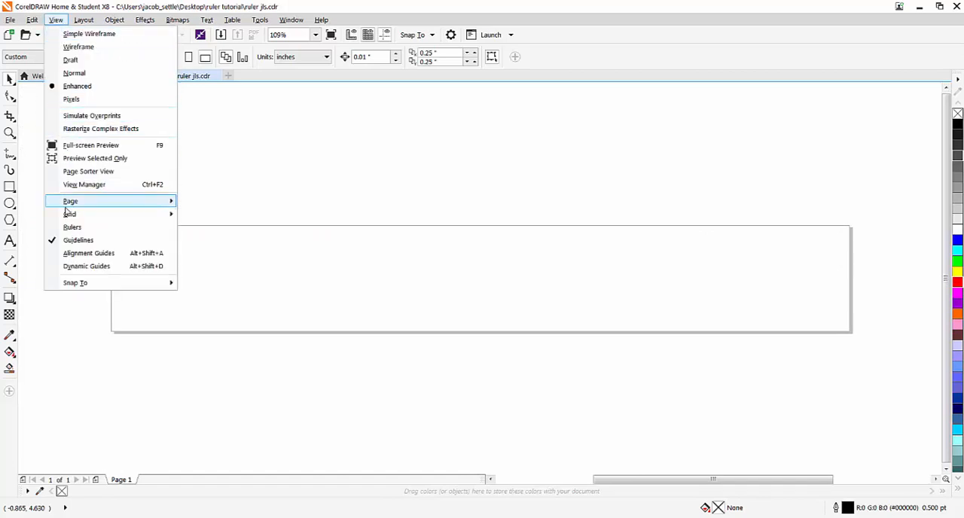
left_click(71, 227)
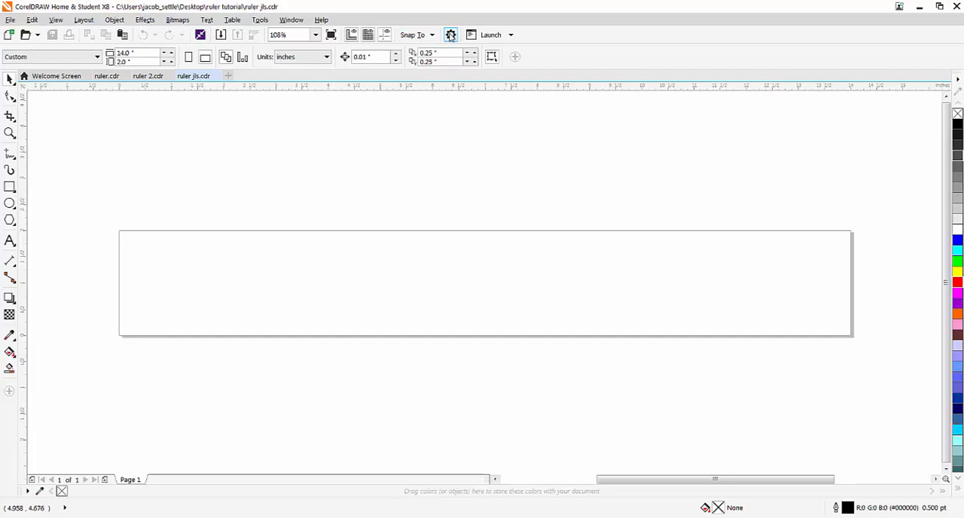
- Give the page a solid pale yellow background, color #F2E9B3, and exclude the background from printing and export
left_click(260, 19)
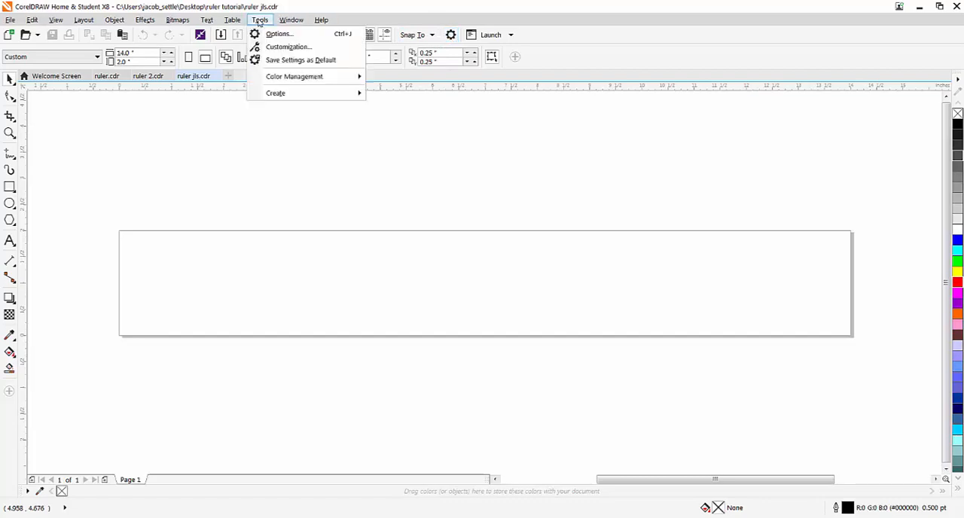
left_click(271, 34)
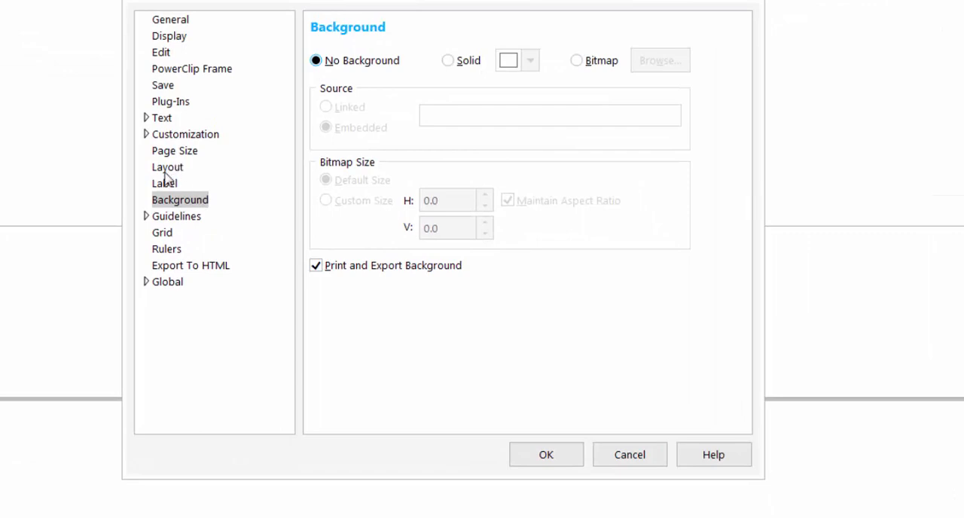
left_click(166, 202)
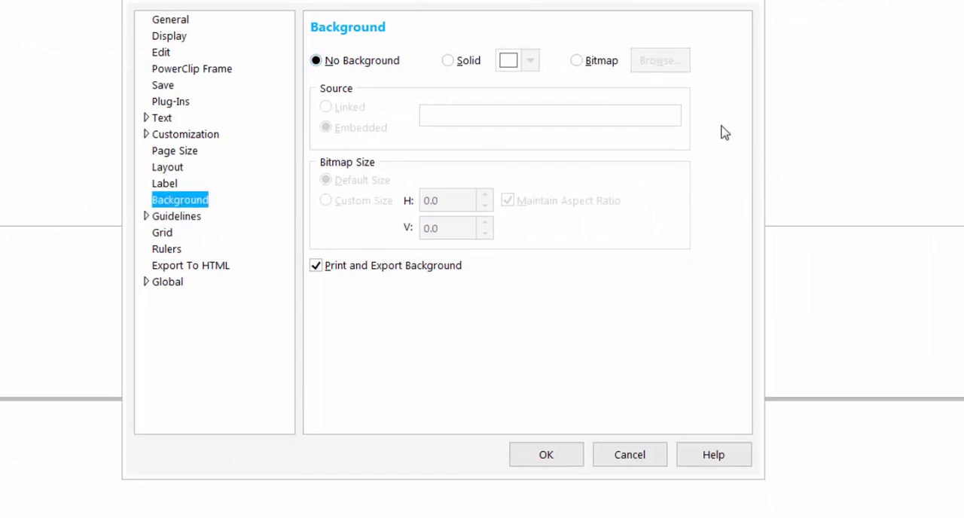
left_click(452, 62)
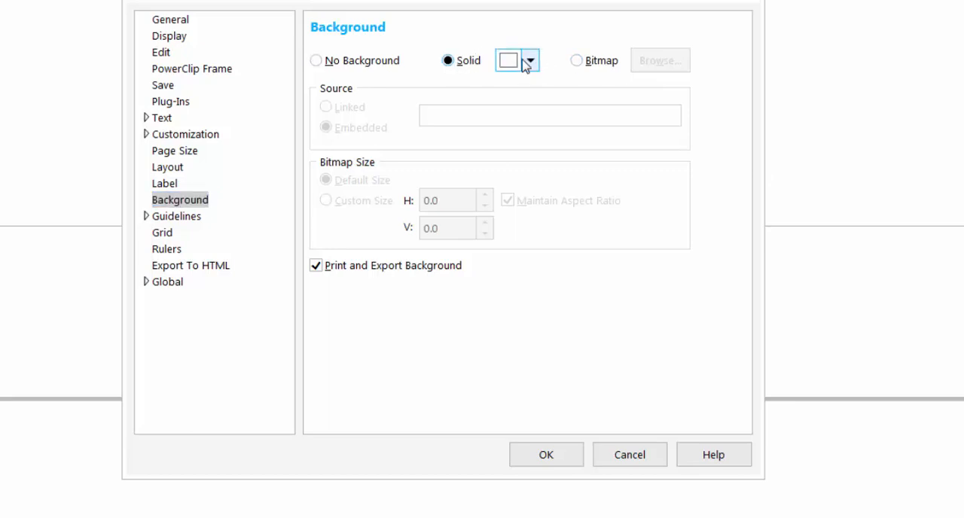
left_click(530, 61)
left_click(659, 269)
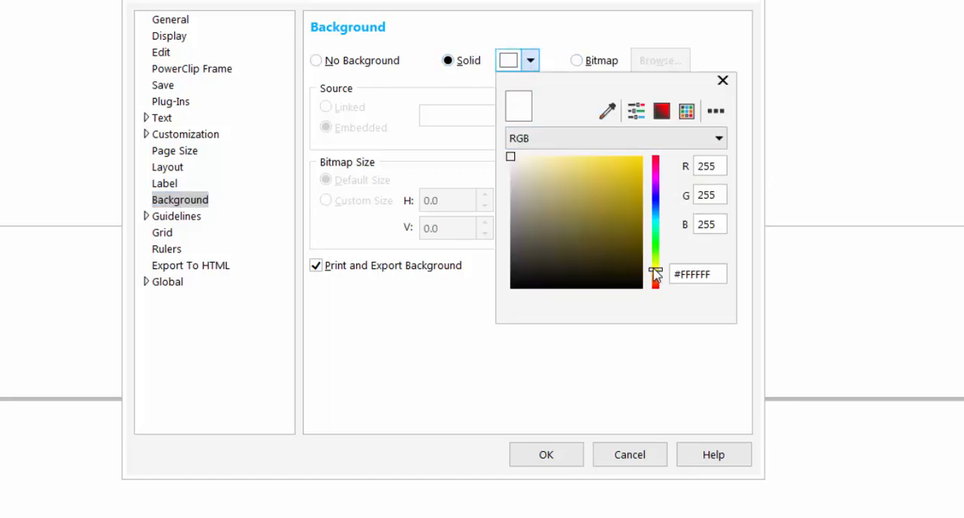
left_click_drag(553, 166, 545, 163)
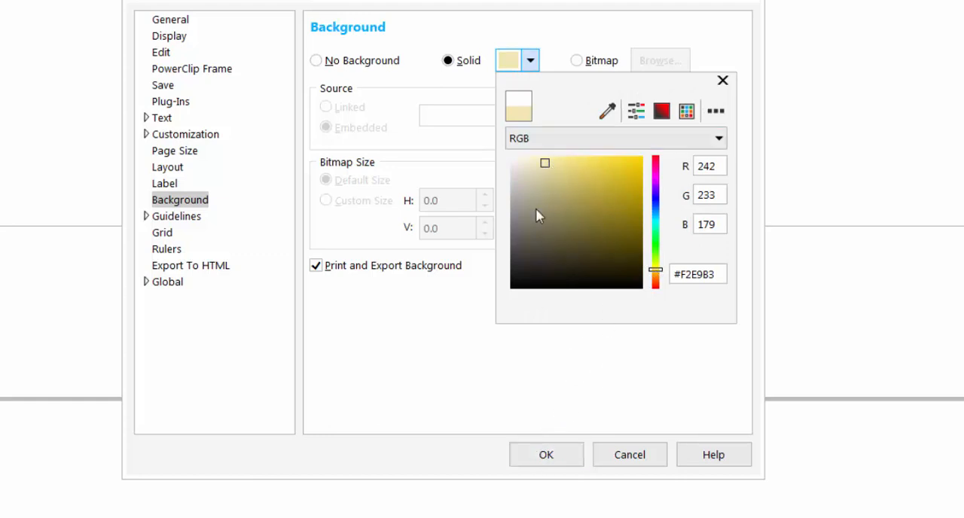
left_click(562, 456)
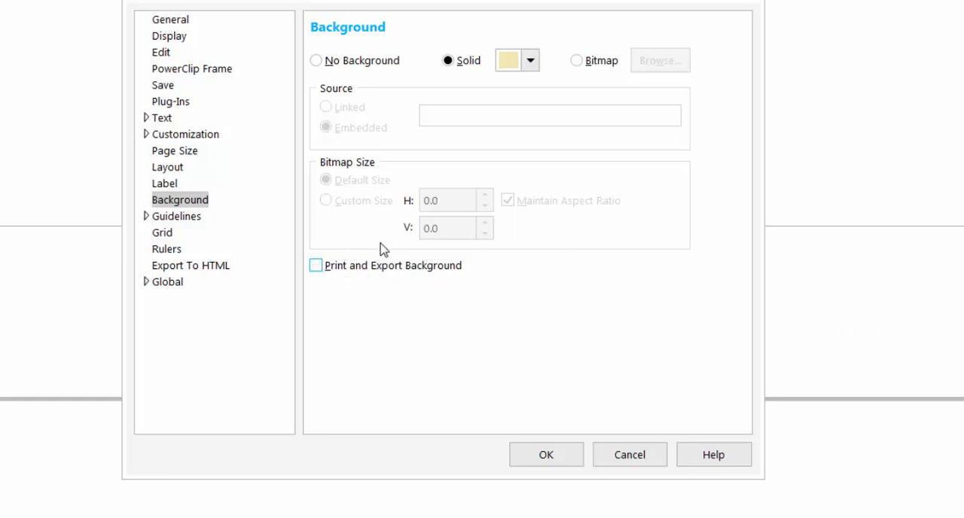
- Set the document grid to 16 horizontal and 16 vertical lines per inch, with snapping and grid display turned on
left_click(163, 238)
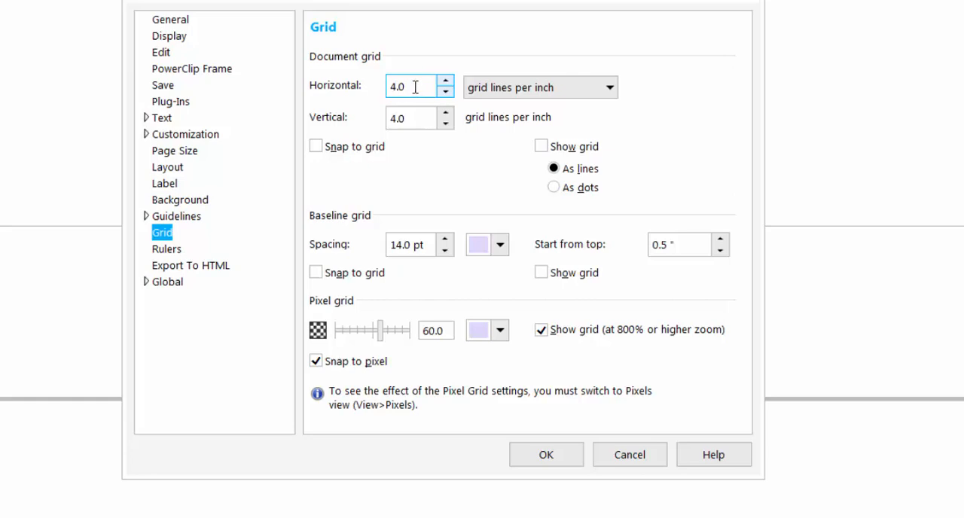
left_click_drag(415, 87, 383, 87)
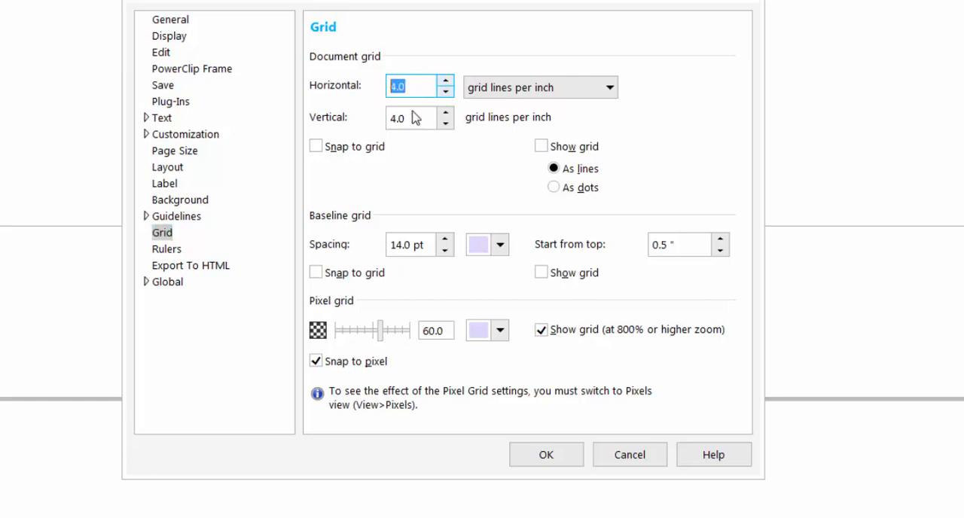
type("16")
left_click_drag(421, 118, 352, 111)
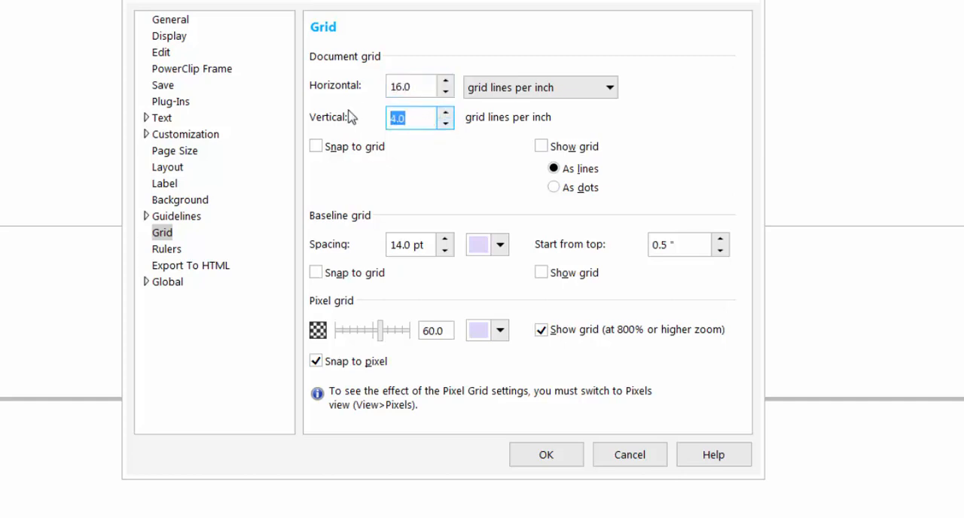
type("16")
left_click(316, 147)
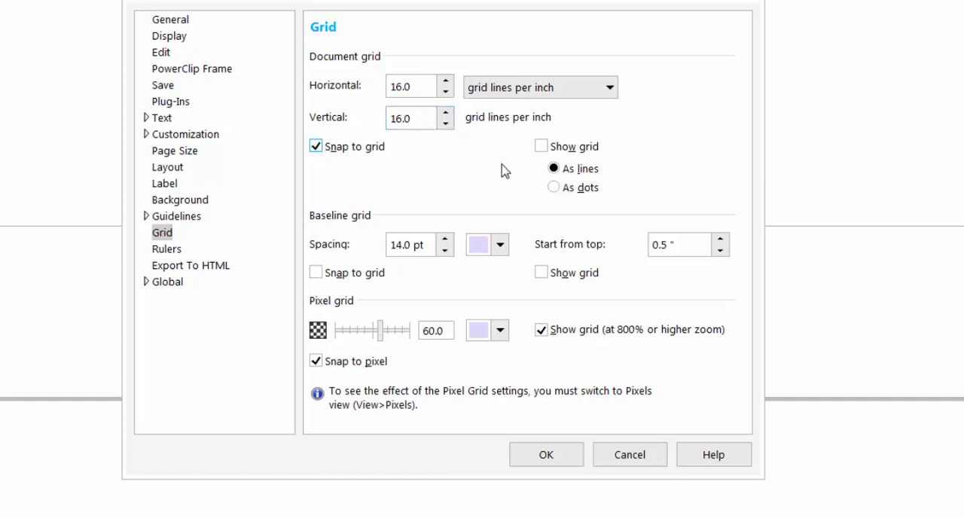
left_click(543, 148)
- Set the rulers' vertical origin to 2 inches, keep the rulers shown, and apply the document options
left_click(167, 249)
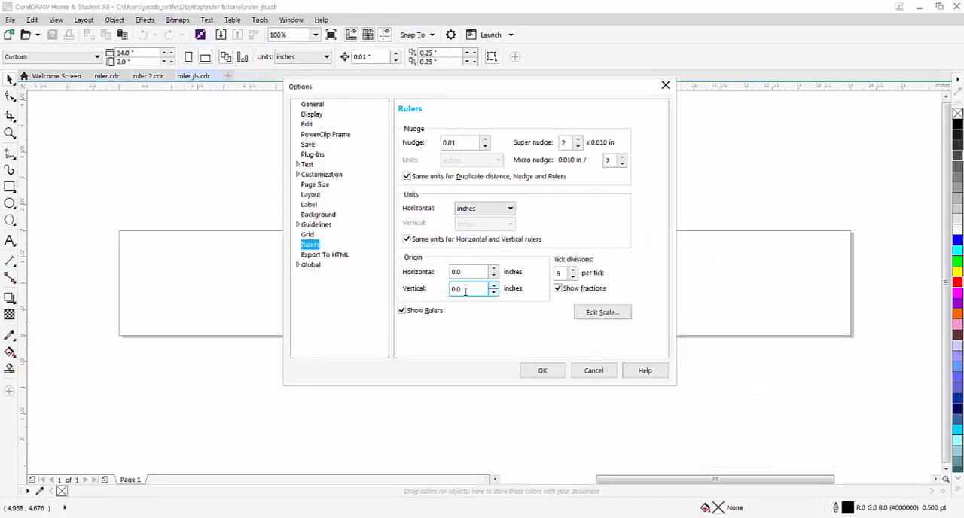
double_click(421, 310)
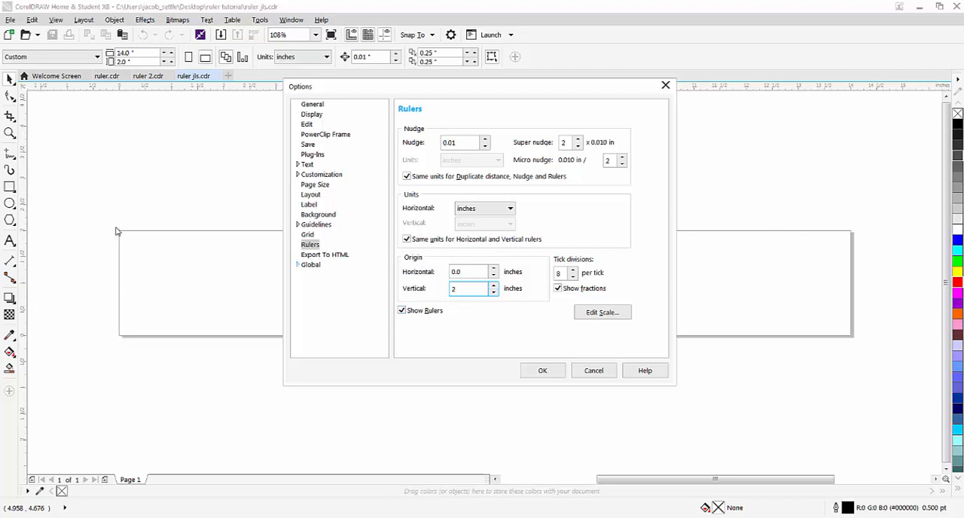
left_click(543, 372)
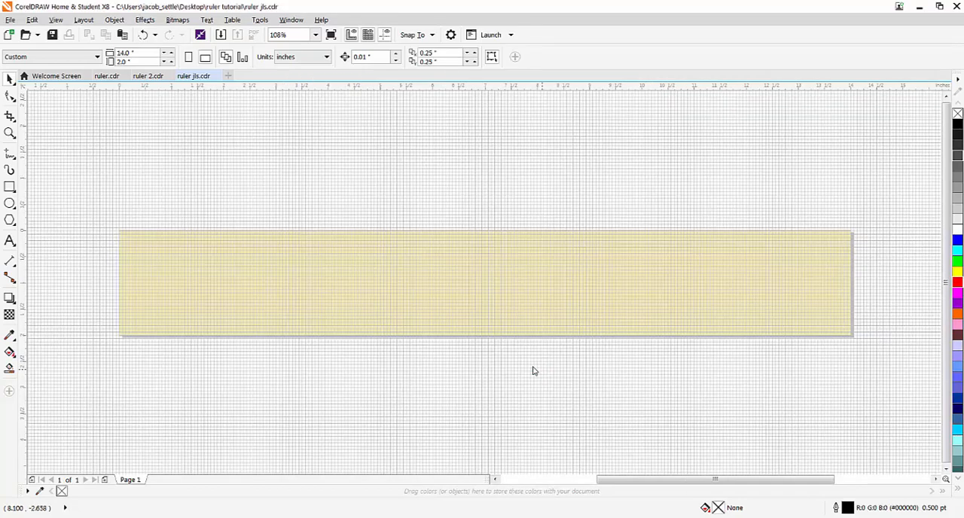
- Draw a rectangle about 12.875 by 1.688 inches inside the page, snapped to the document grid
scroll(217, 274, "up", 3)
scroll(230, 276, "down", 3)
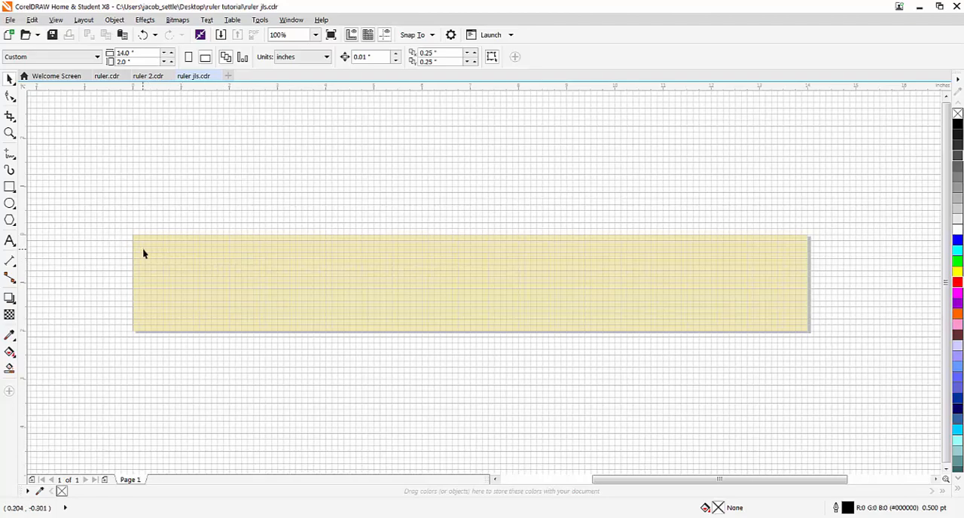
left_click(10, 187)
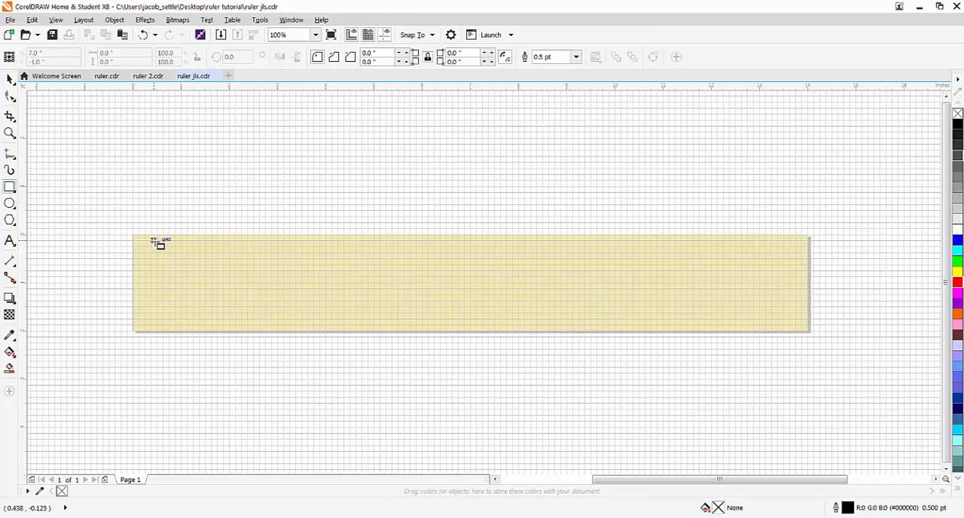
left_click(433, 36)
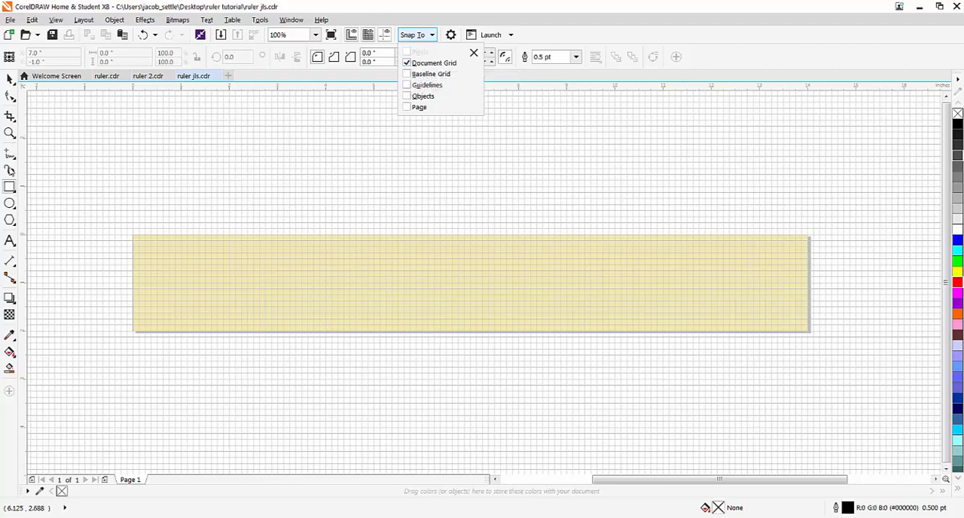
left_click(9, 186)
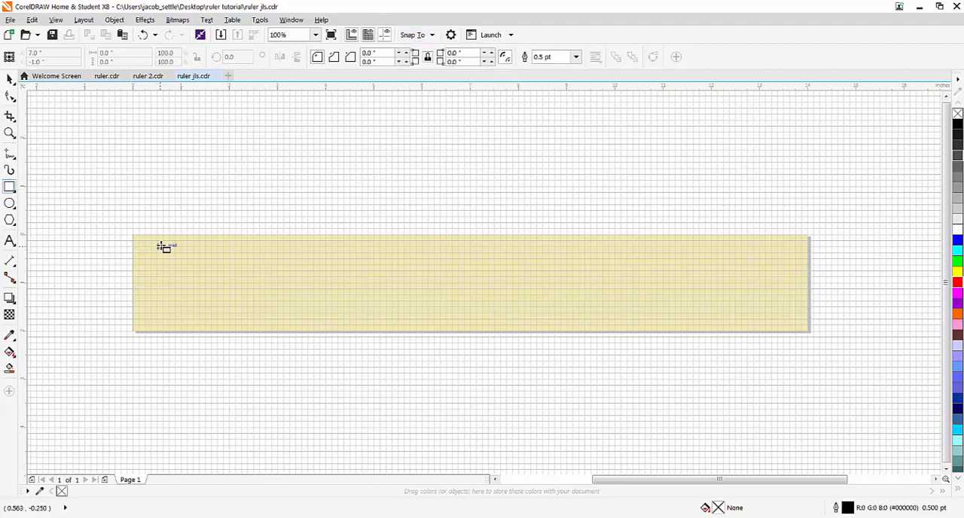
left_click_drag(156, 240, 778, 324)
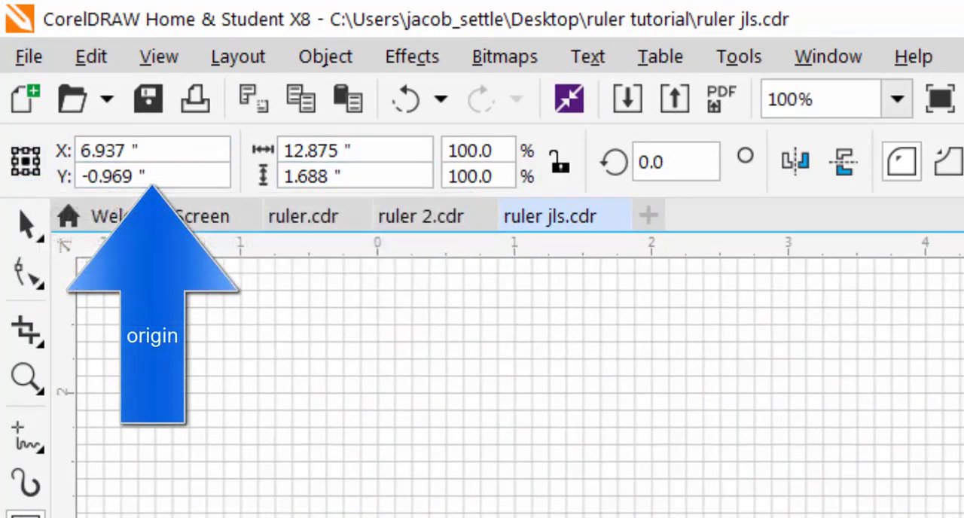
- Center the rectangle on the page by setting its position to X 7 and Y -1 inches
left_click(151, 149)
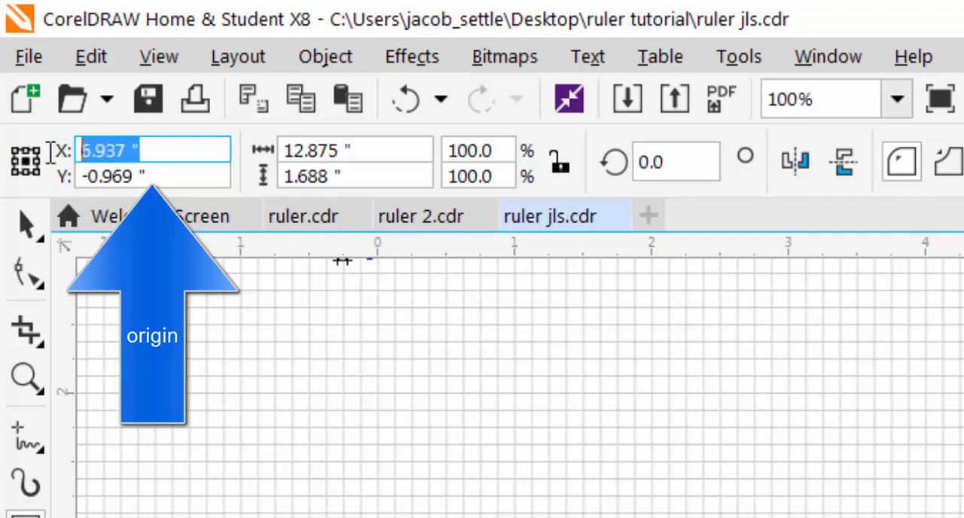
type("7")
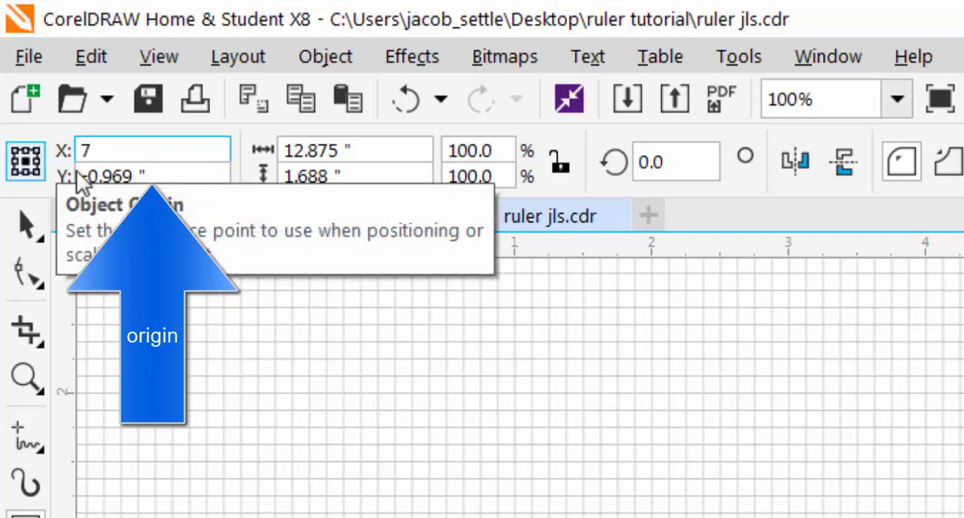
left_click_drag(168, 181, 78, 178)
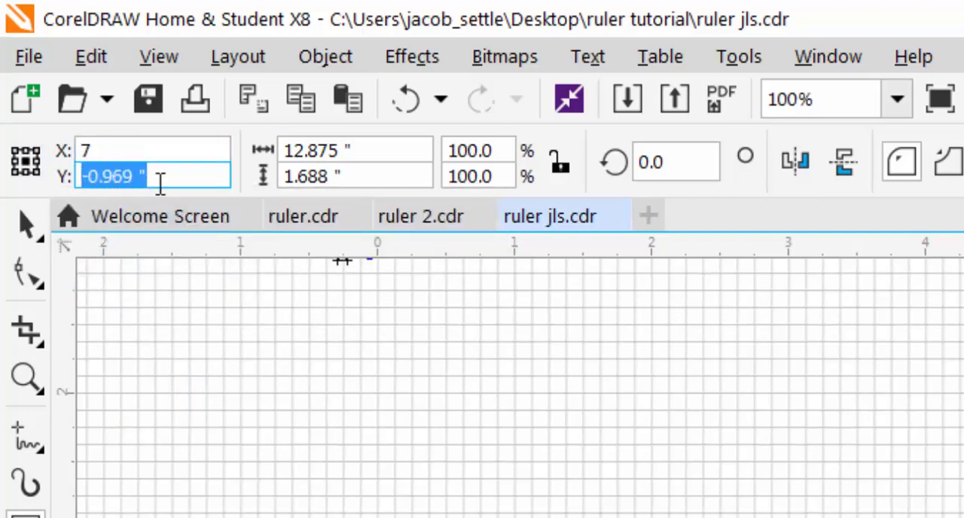
type("-")
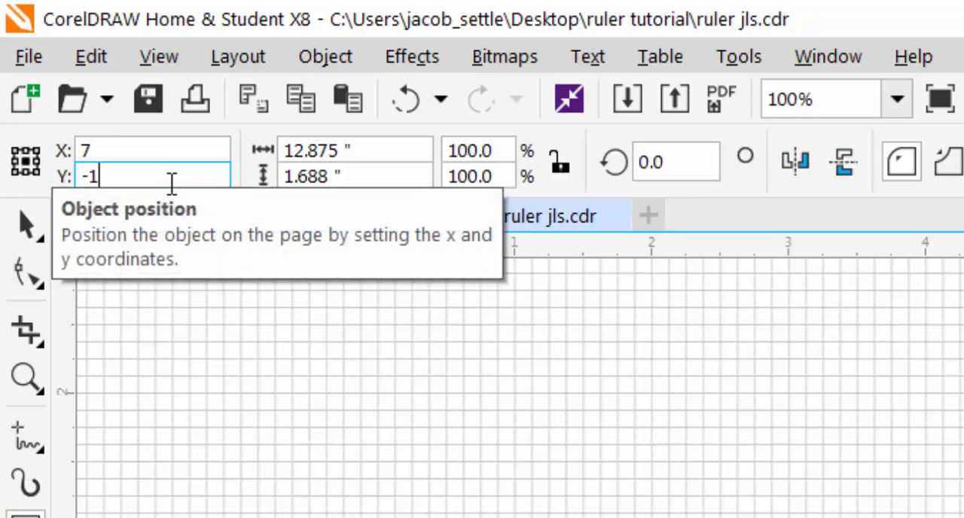
type("1")
- Resize the rectangle to 13 inches wide and 1.75 inches high, and deselect it
left_click(318, 151)
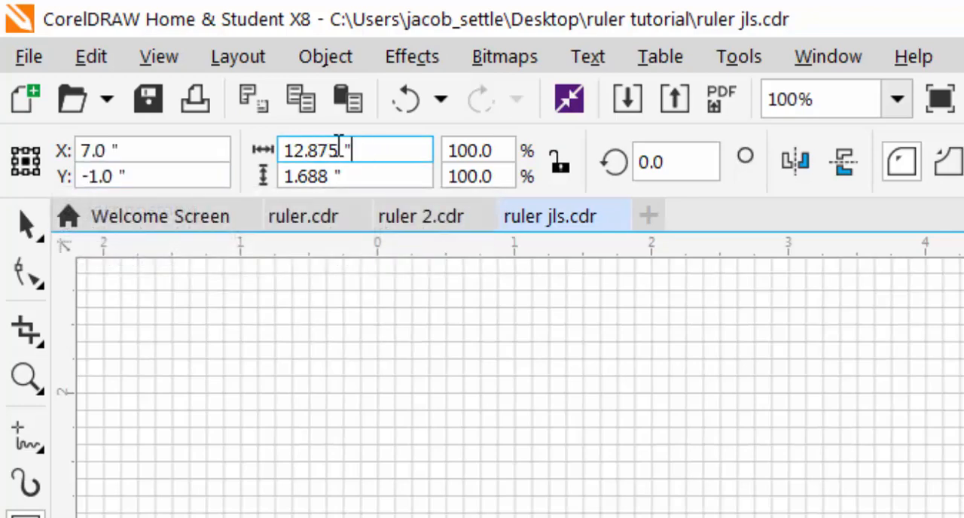
double_click(339, 146)
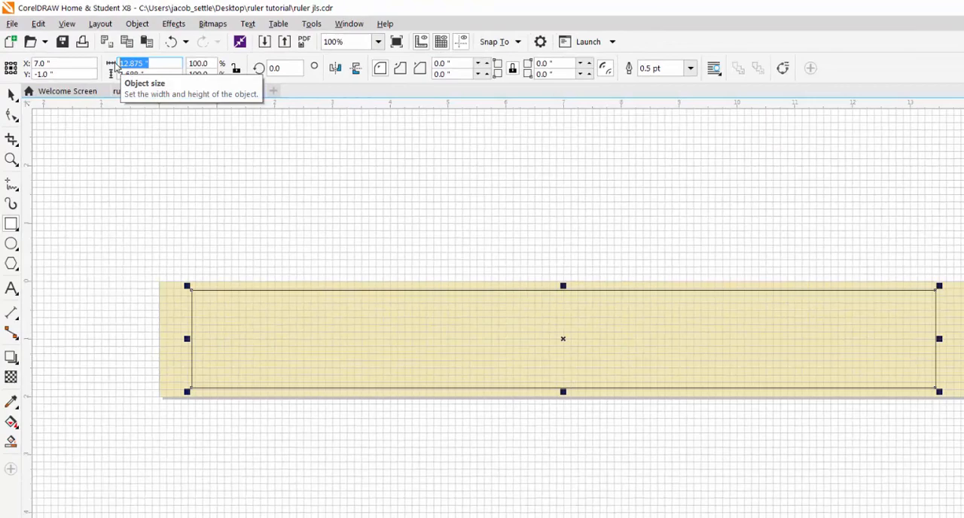
type("13")
left_click(156, 73)
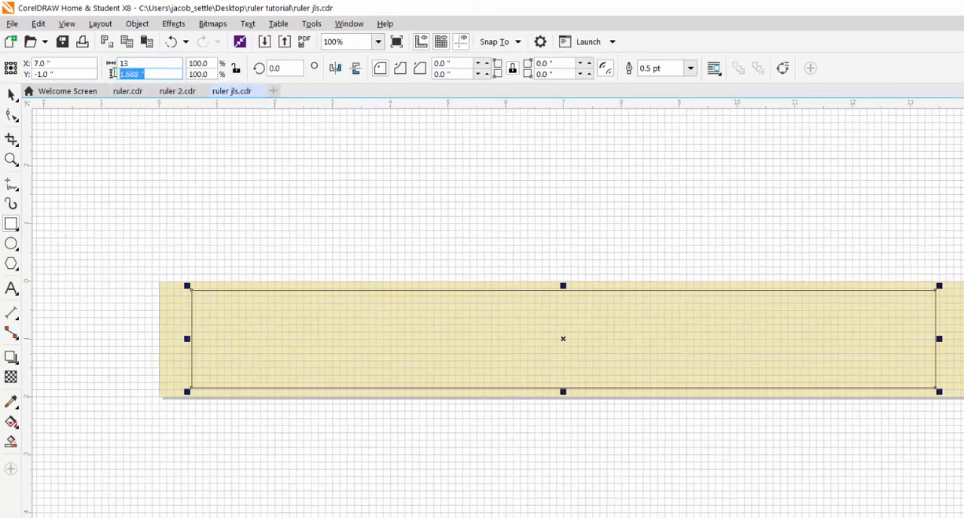
type("1.7")
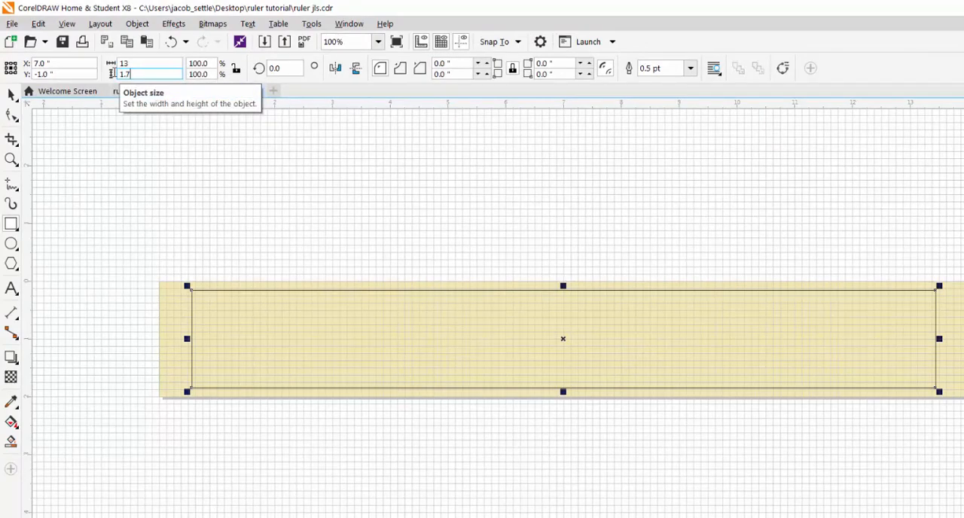
type("5")
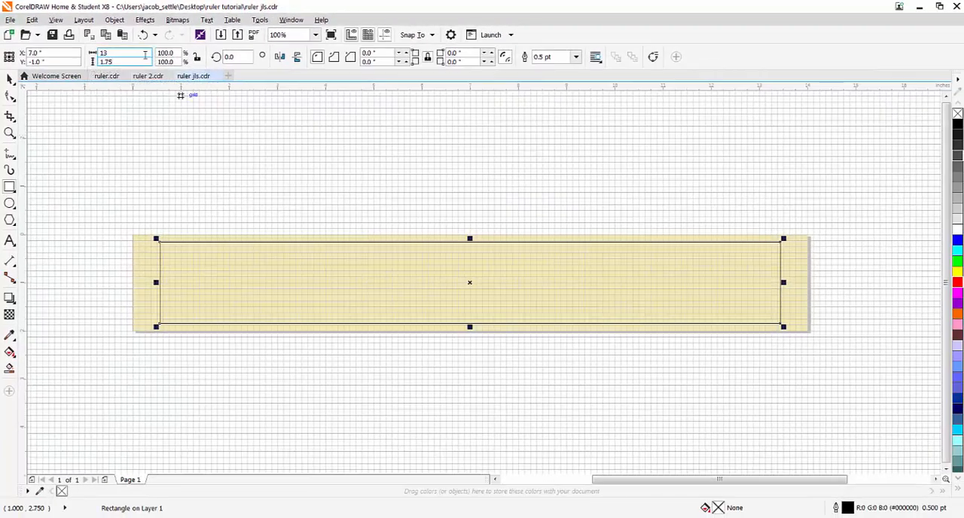
left_click(48, 52)
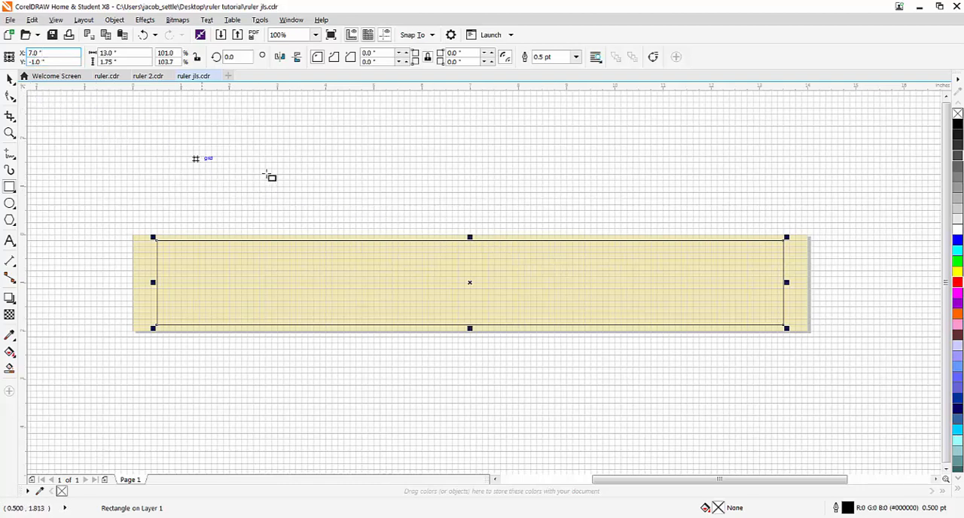
left_click(153, 169)
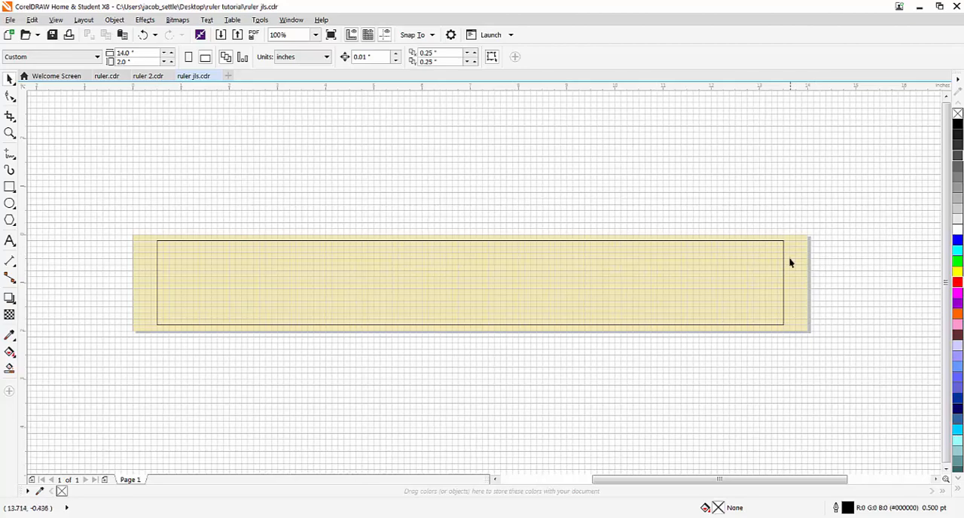
- Give the rectangle a red #FF0000 outline with Hairline width
right_click(958, 282)
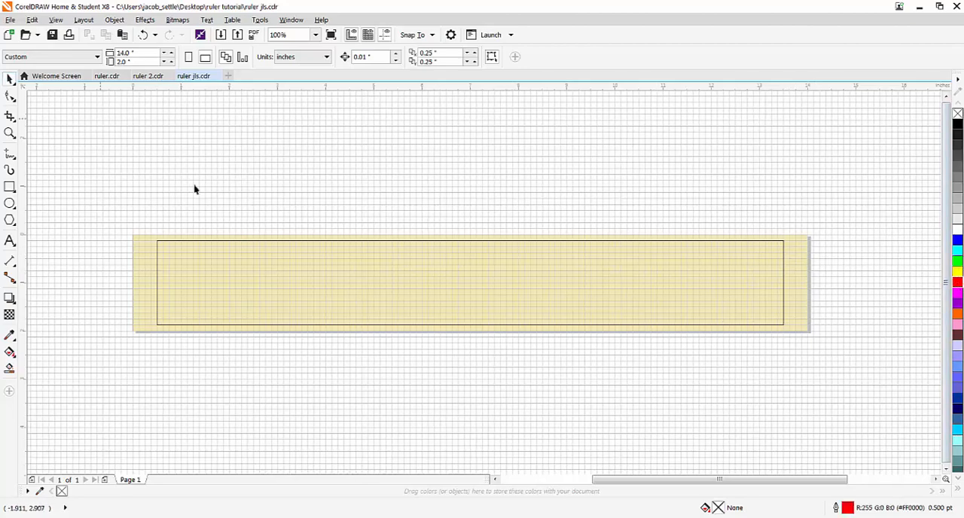
left_click(214, 244)
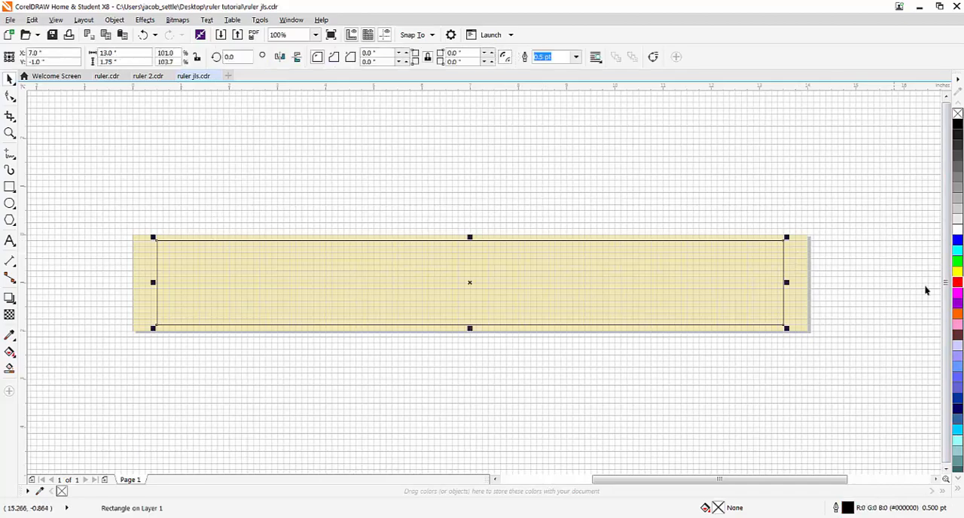
right_click(957, 282)
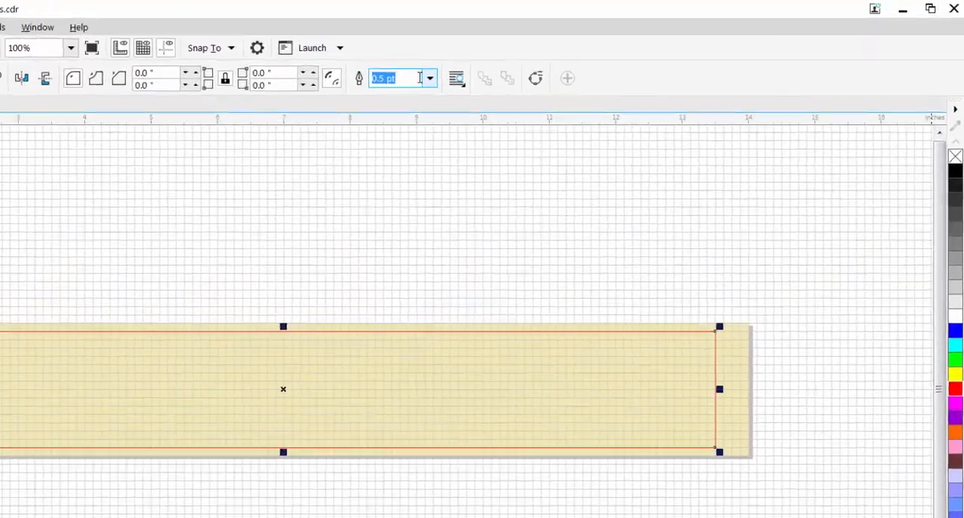
left_click(575, 56)
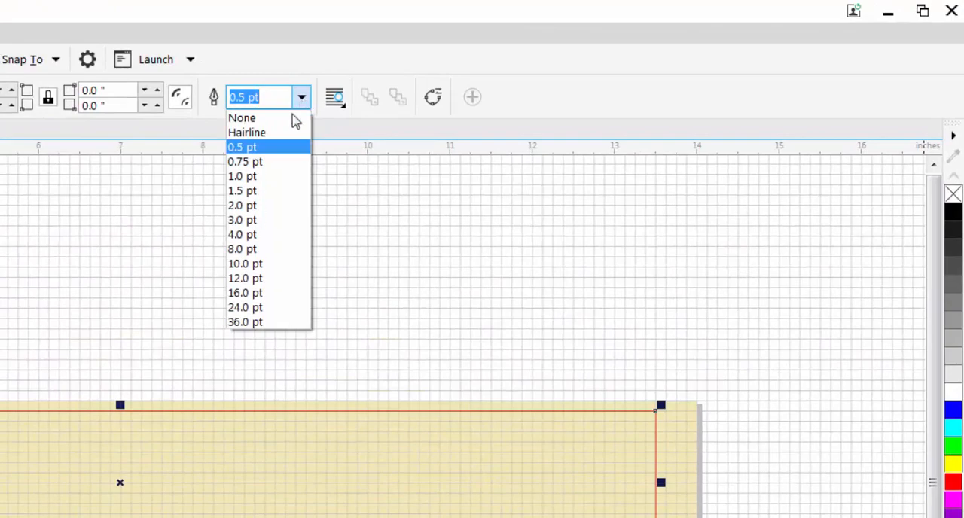
left_click(279, 134)
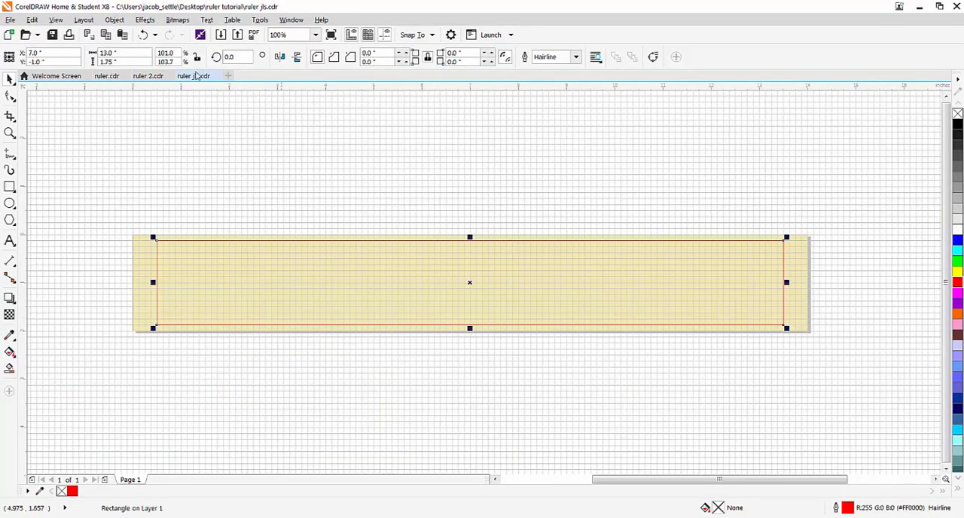
- Lock the red rectangle in place and leave it deselected
left_click(113, 20)
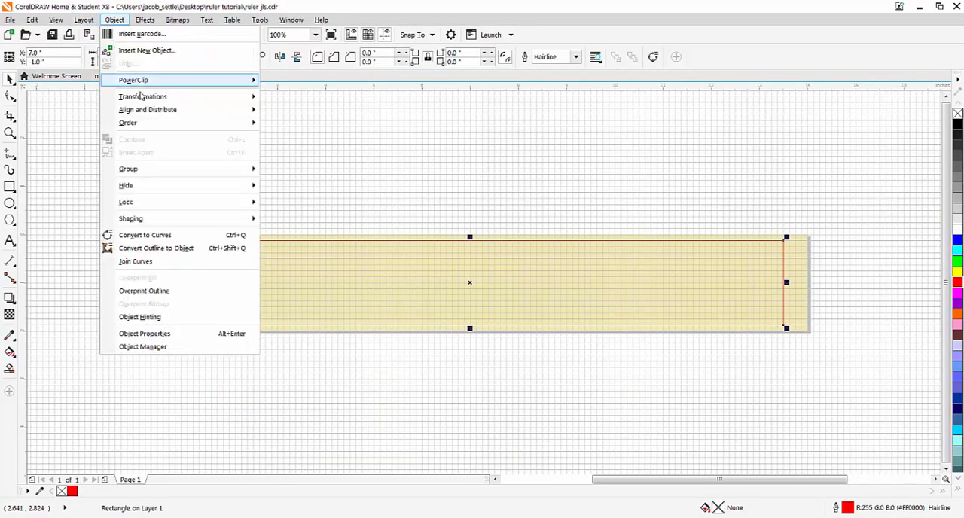
mouse_move(174, 202)
left_click(293, 202)
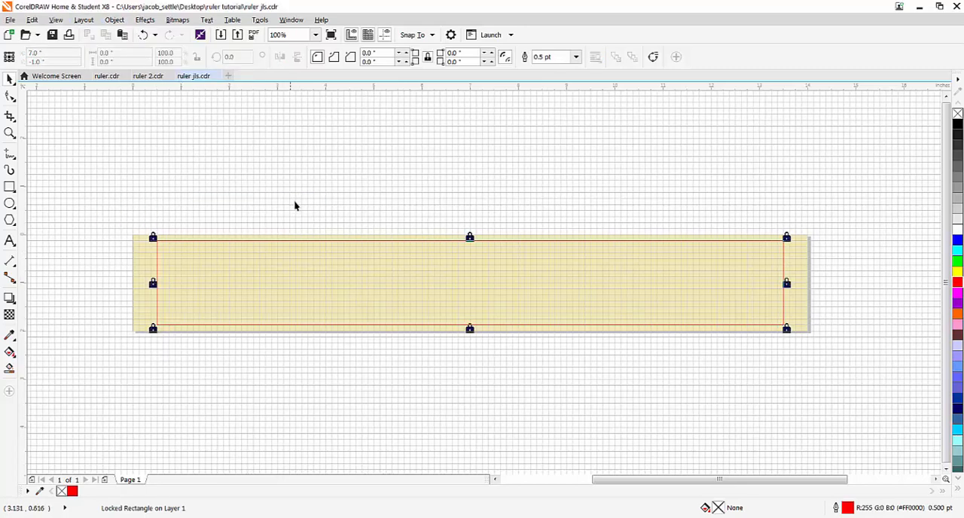
left_click(216, 246)
key("Escape")
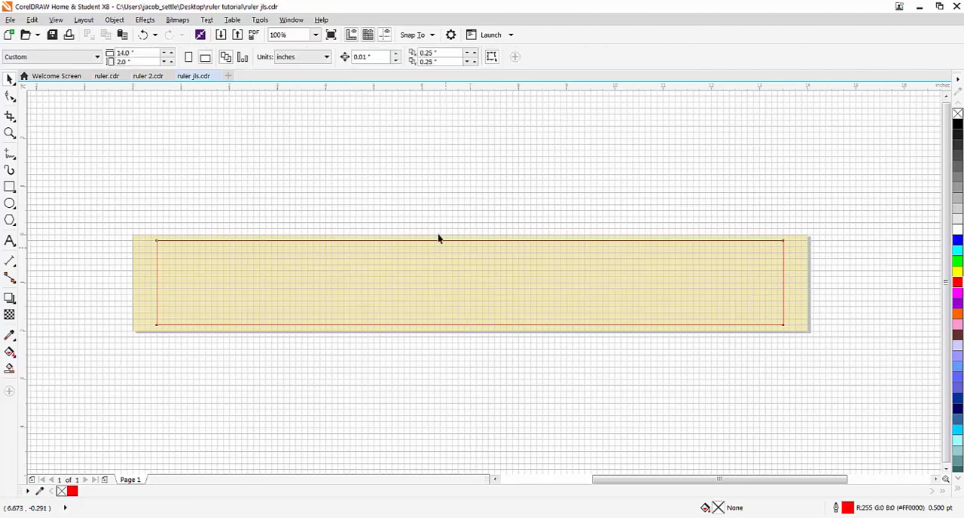
left_click(114, 20)
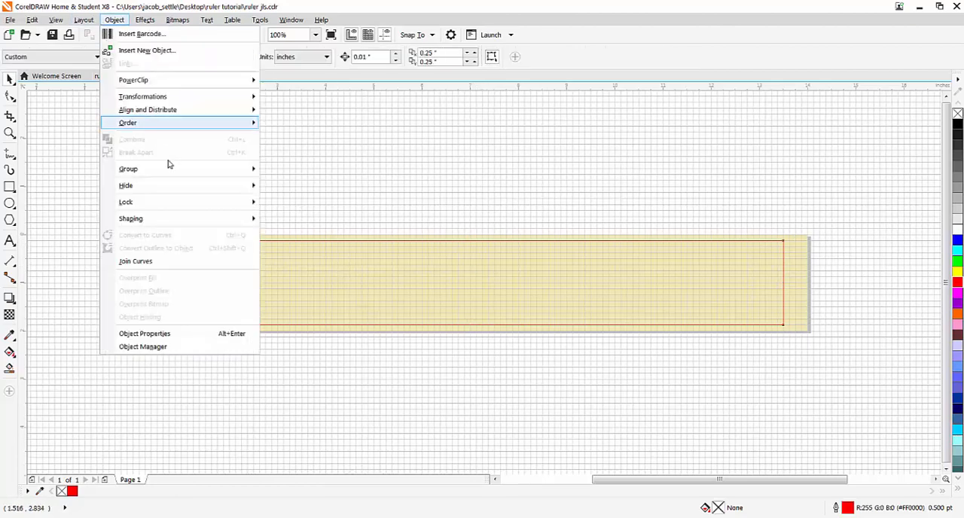
mouse_move(167, 194)
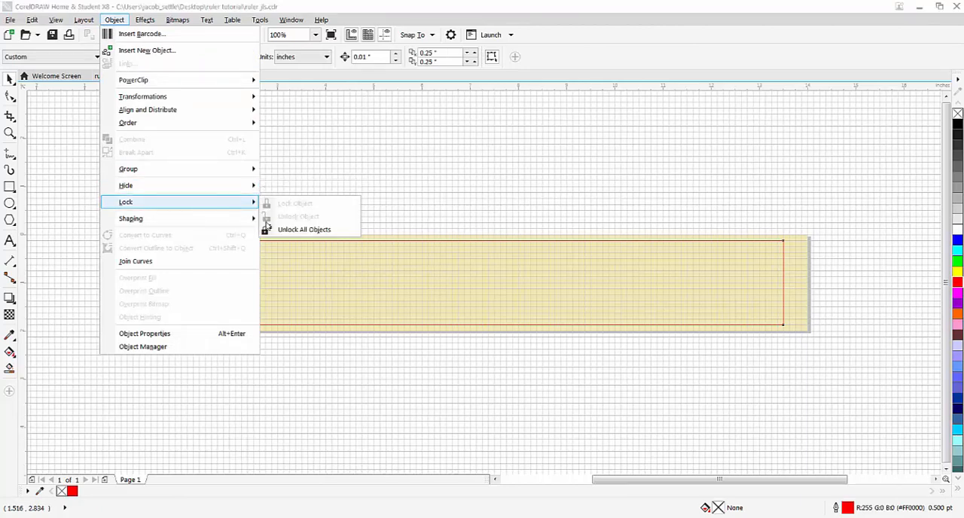
left_click(301, 229)
left_click(339, 245)
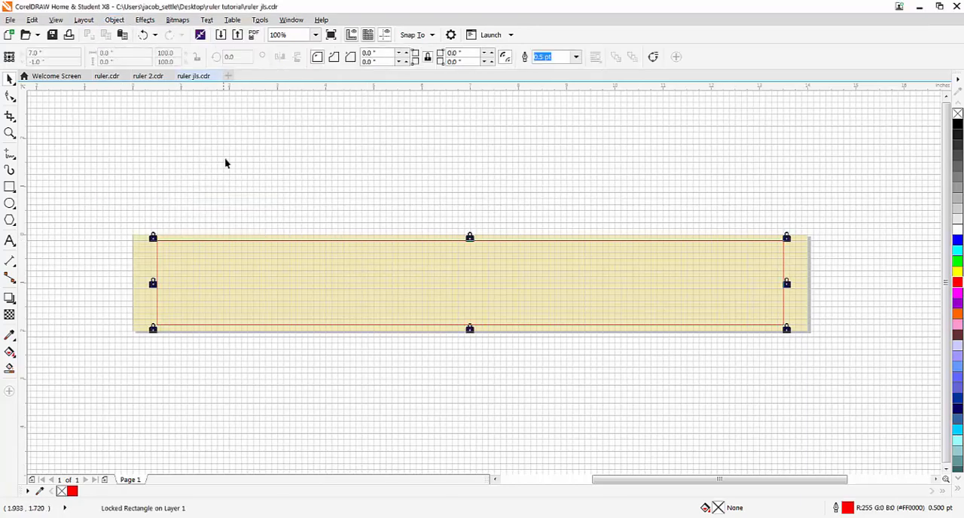
left_click(264, 185)
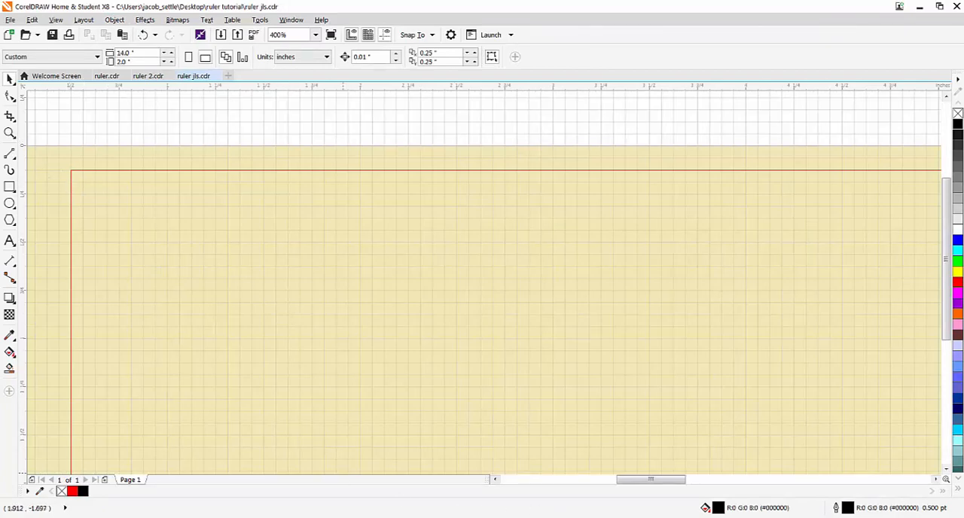
- Open the "ruler markings" image from the Desktop's ruler tutorial folder in Windows Explorer, examine the tick marks for each inch fraction, and close both windows
key("super+e")
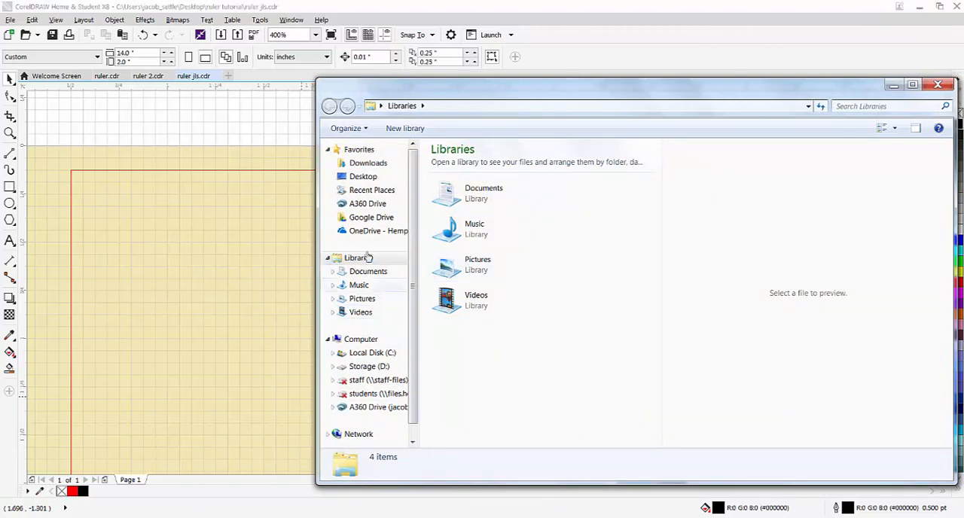
left_click(363, 176)
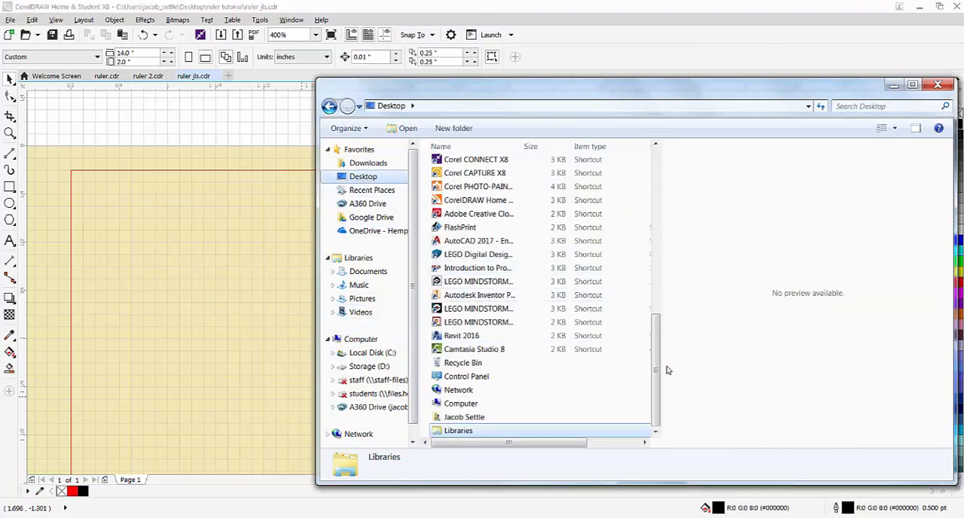
scroll(657, 370, "up", 8)
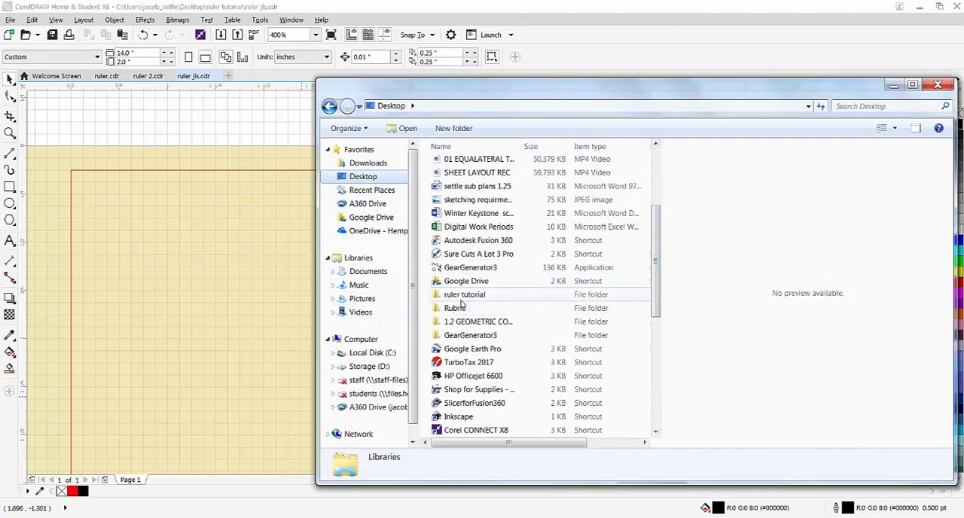
double_click(462, 299)
double_click(479, 261)
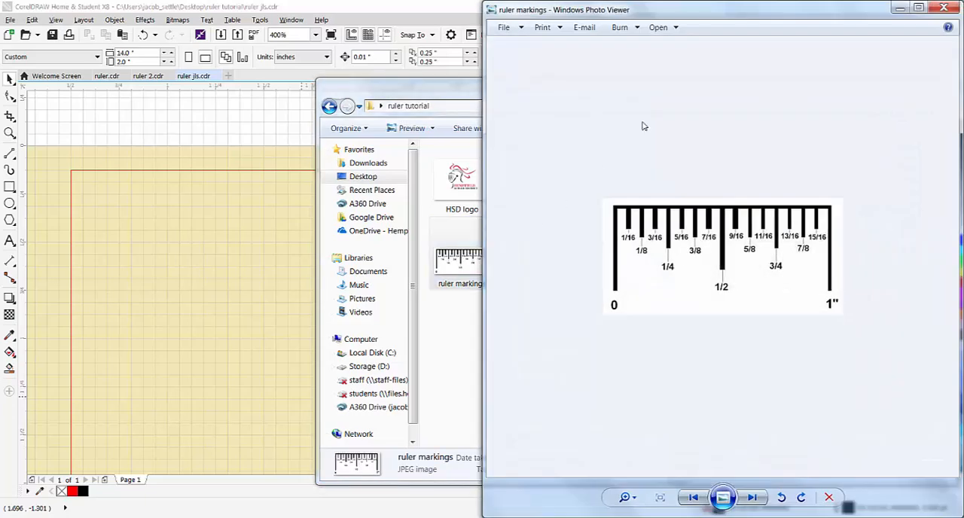
left_click_drag(643, 6, 424, 26)
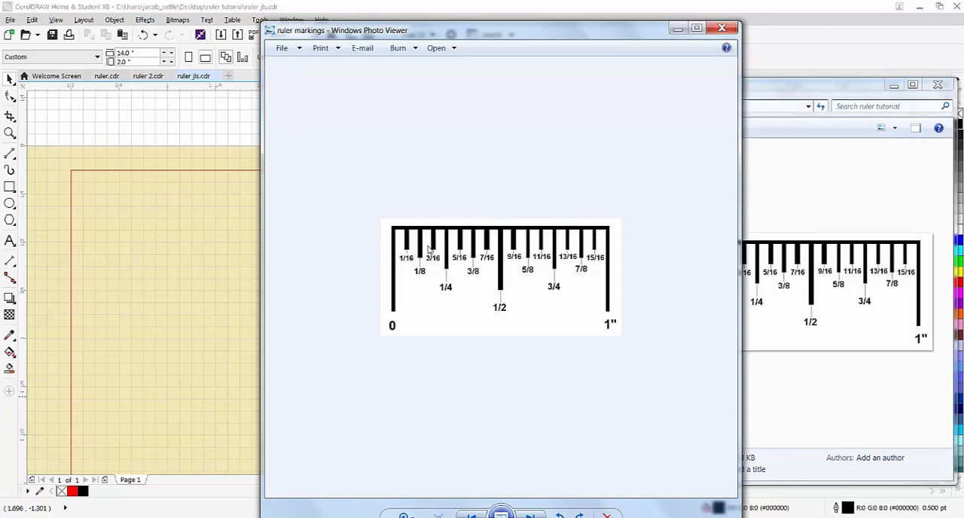
left_click(722, 28)
left_click(937, 85)
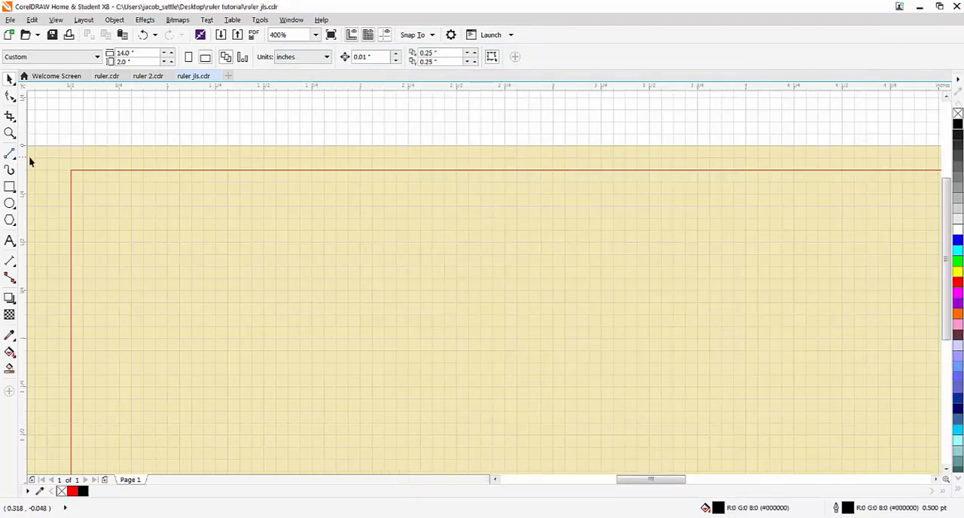
- Draw a vertical 2-Point Line about 0.375 inches long at the 1-inch ruler mark, starting on the rectangle's upper edge
left_click(9, 153)
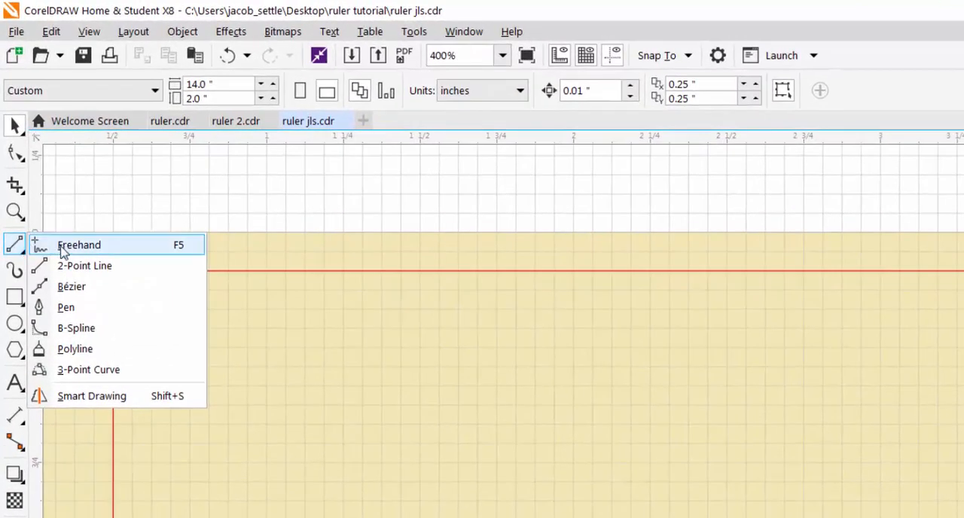
left_click(82, 266)
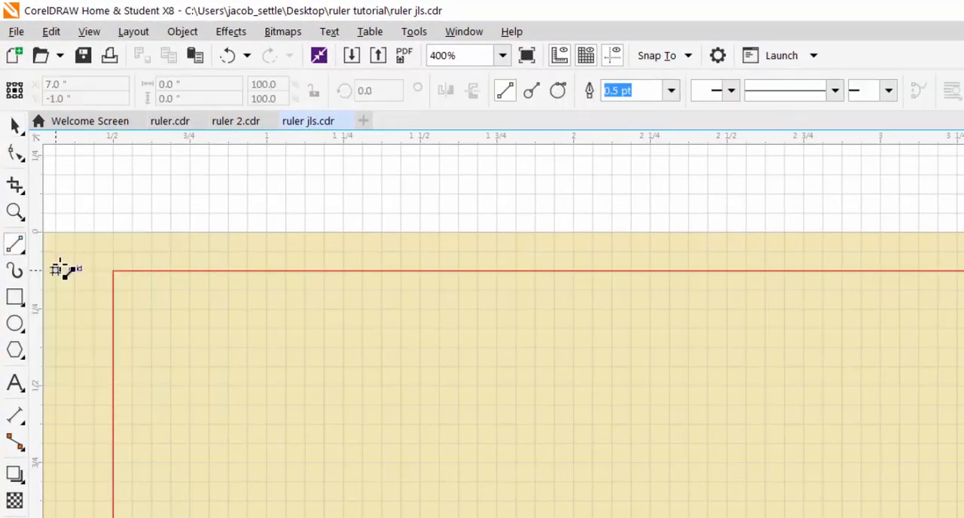
left_click_drag(266, 270, 267, 387)
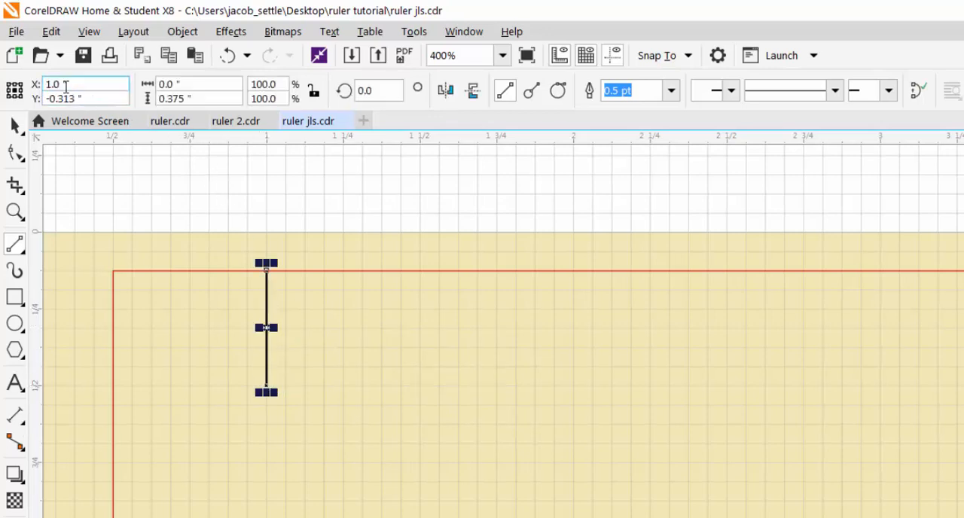
left_click(689, 57)
left_click(689, 55)
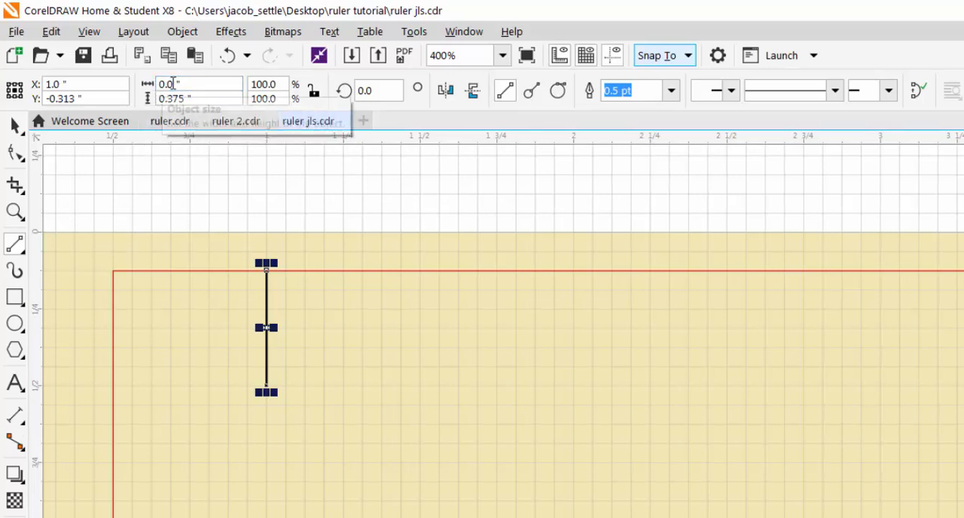
mouse_move(305, 272)
left_mouse_down()
mouse_move(327, 329)
mouse_move(325, 389)
left_mouse_up()
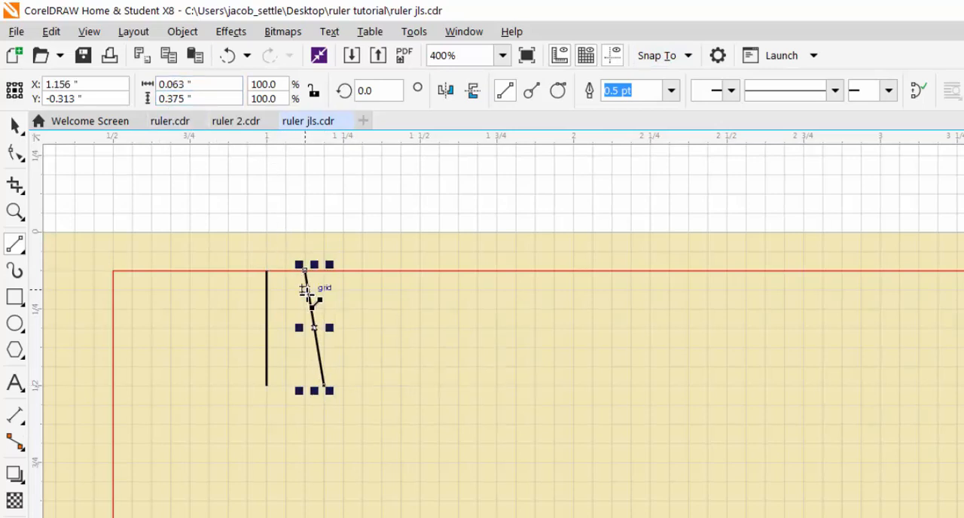
left_click(230, 56)
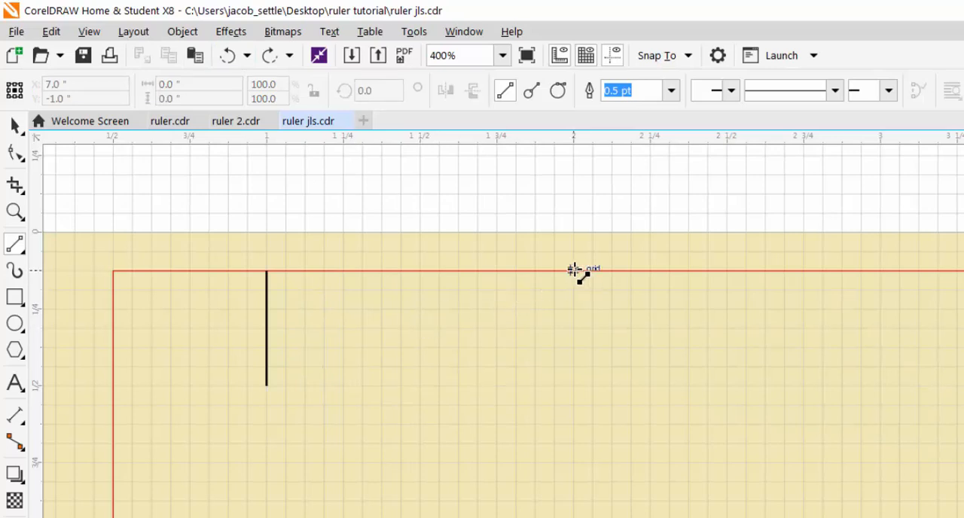
- Draw vertical lines down from the rectangle's upper edge: about 0.375 inch at 2, 0.313 inch at 1 1/2, 0.25 inch at 1 1/4 and 1 3/4
left_click_drag(573, 271, 573, 390)
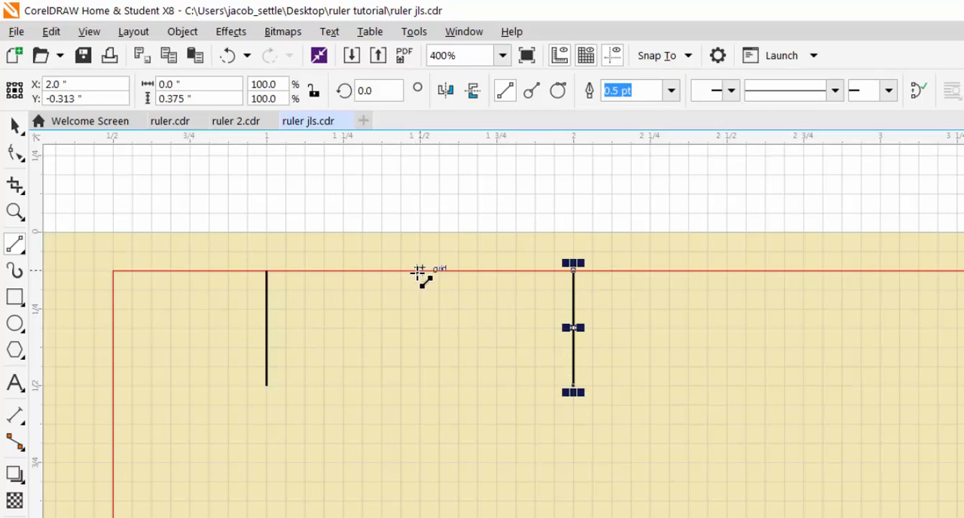
left_click_drag(421, 270, 420, 367)
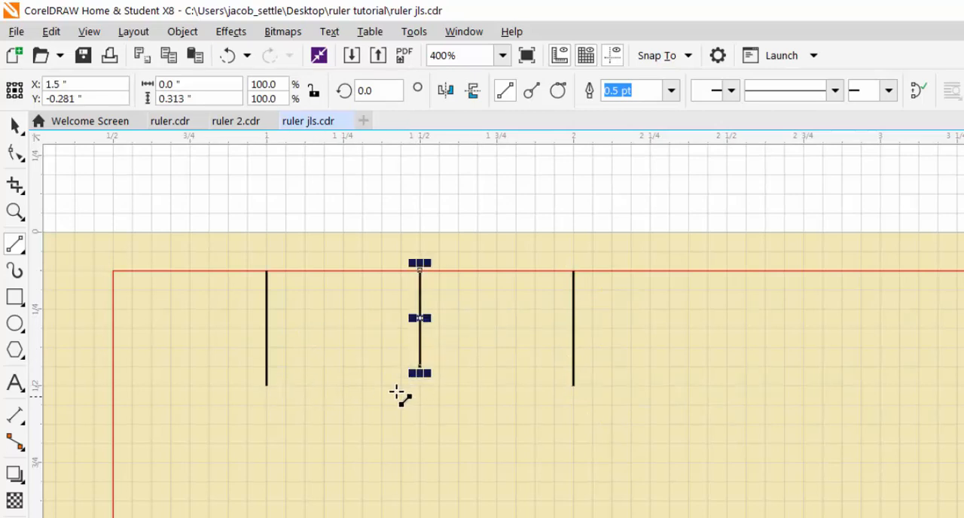
left_click_drag(344, 270, 344, 347)
left_click_drag(496, 271, 496, 347)
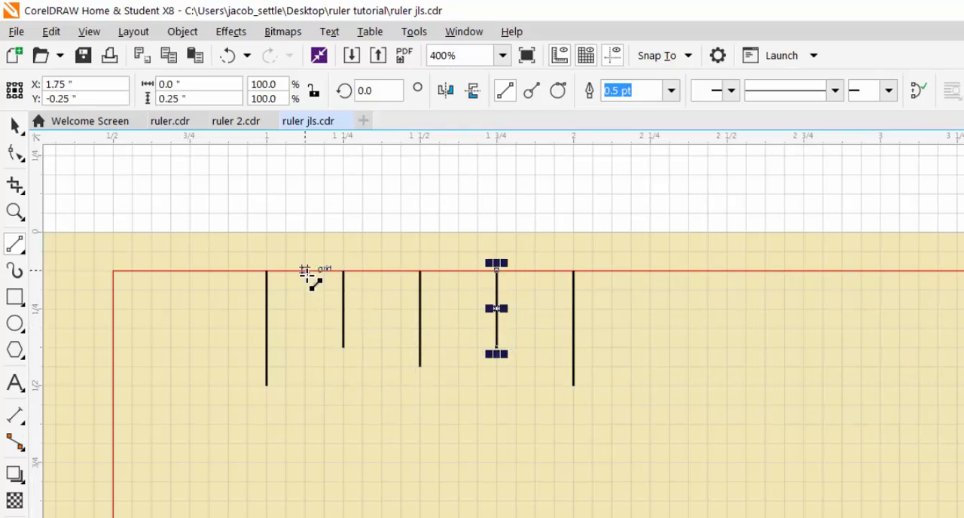
- Draw the eighth-inch tick marks, each about 0.188 inch long, at 1 1/8, 1 3/8, 1 5/8 and 1 7/8 inches
left_click_drag(306, 271, 305, 329)
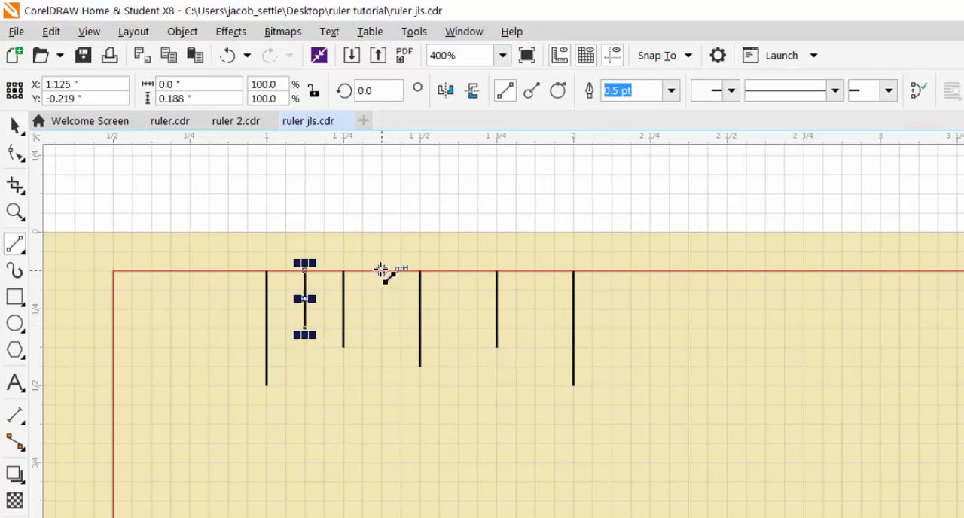
left_click_drag(382, 271, 382, 328)
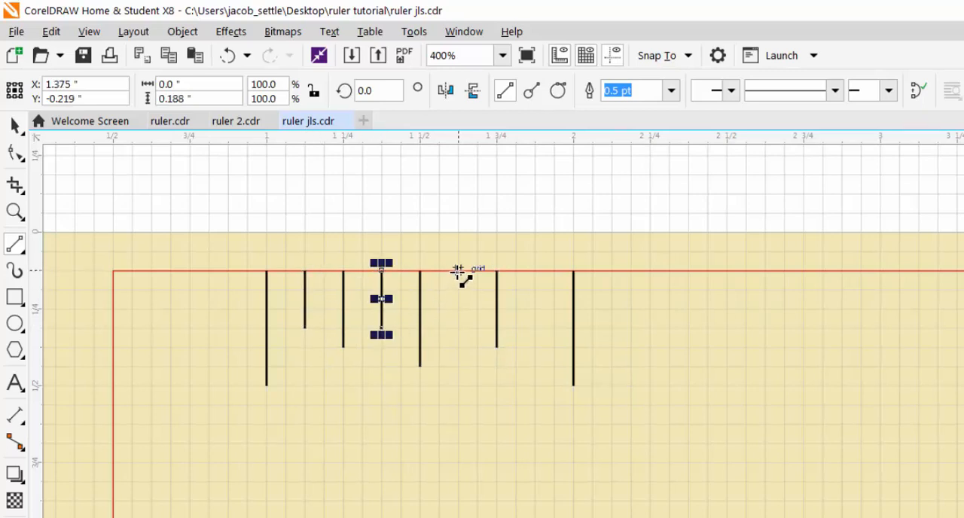
left_click_drag(458, 272, 457, 327)
left_click_drag(535, 272, 534, 328)
- Draw sixteenth-inch tick marks about 0.125 inch long midway between all neighbouring marks from 1 to 2 inches, and deselect them
left_click_drag(286, 272, 286, 315)
left_click_drag(324, 272, 323, 315)
left_click_drag(363, 270, 362, 308)
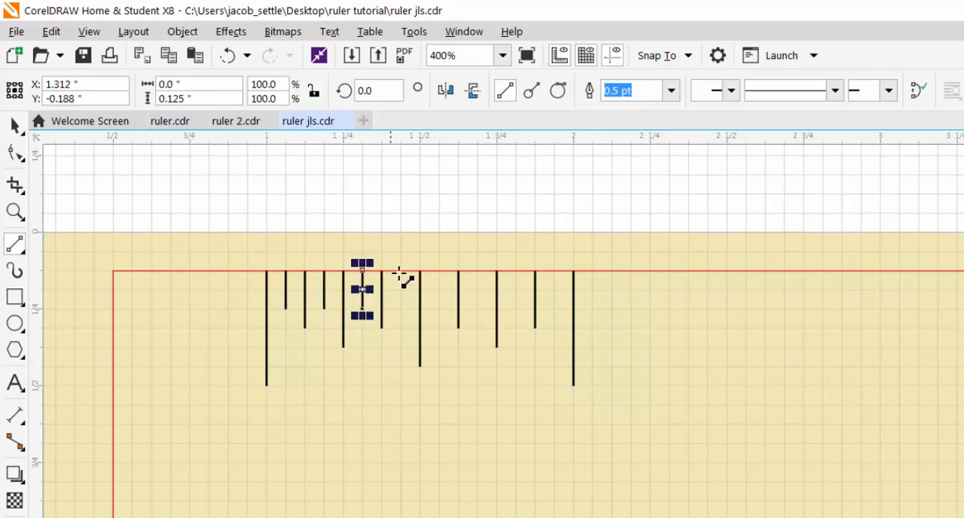
left_click_drag(401, 271, 401, 308)
left_click_drag(441, 272, 440, 308)
left_click_drag(477, 271, 477, 309)
mouse_move(516, 272)
left_mouse_down()
mouse_move(516, 308)
mouse_move(553, 308)
left_mouse_up()
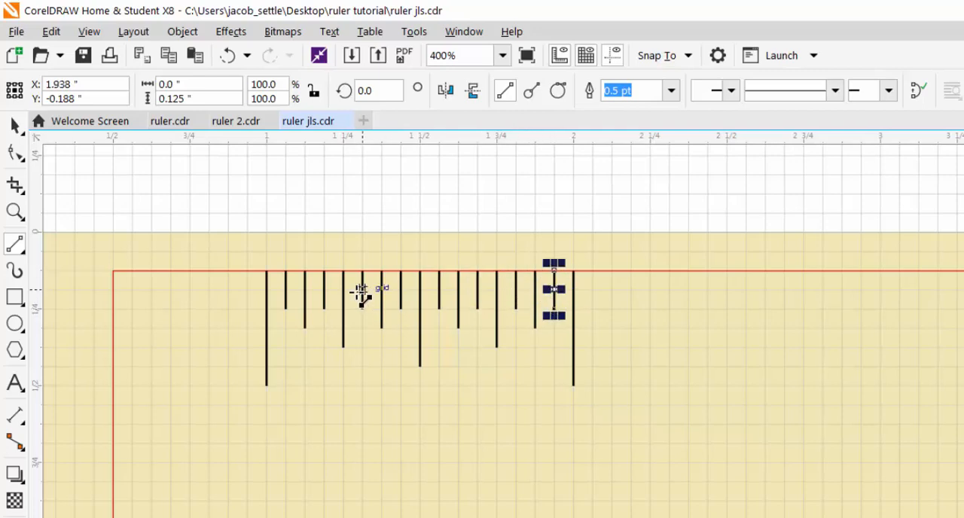
left_click(15, 125)
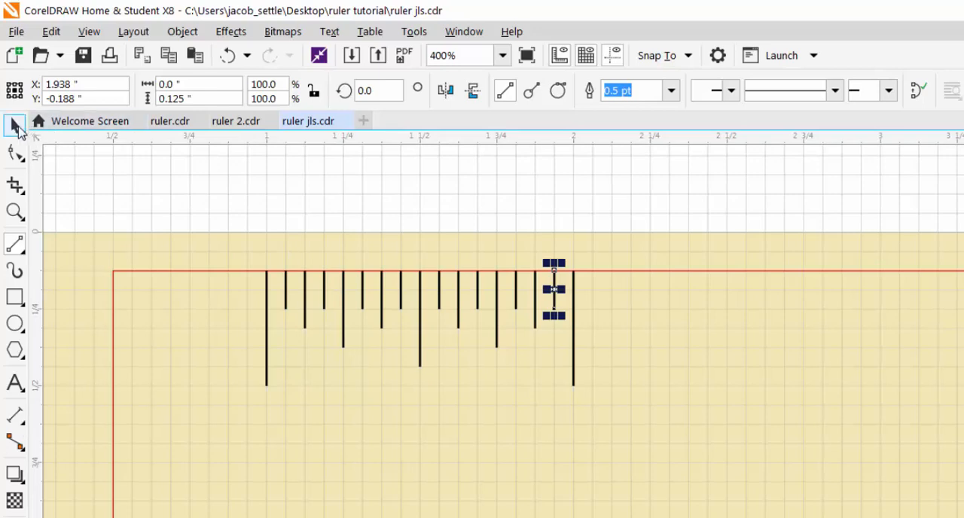
left_click(308, 209)
left_click(663, 56)
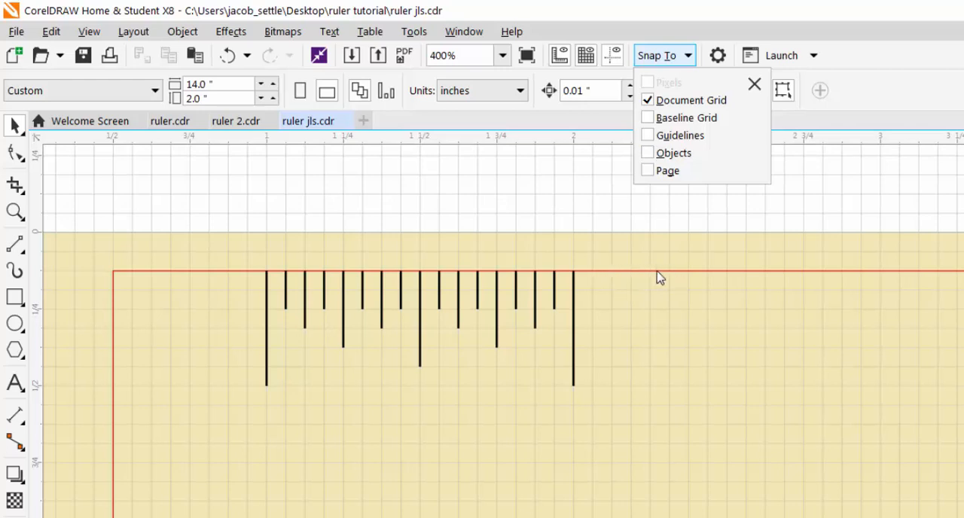
left_click(467, 228)
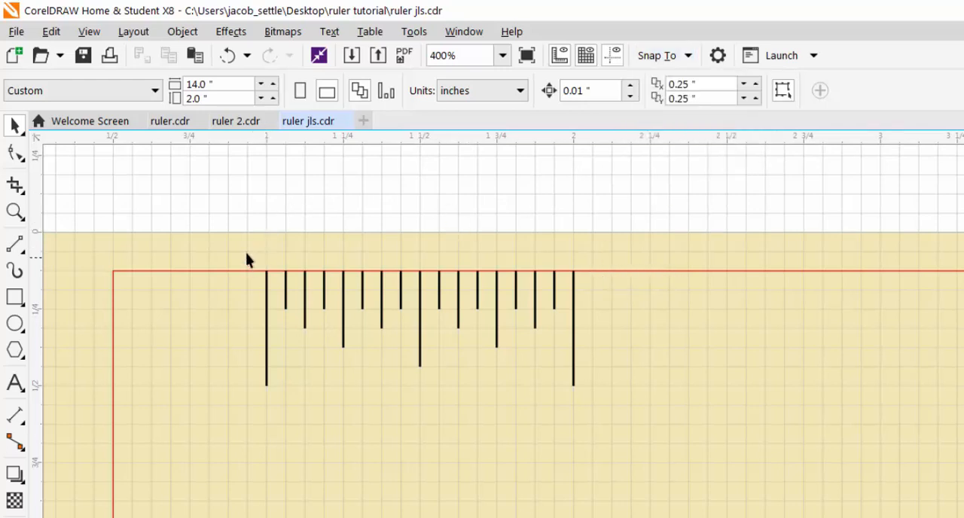
- Group all the tick marks between the 1-inch and 2-inch positions into one object
left_click_drag(220, 246, 652, 457)
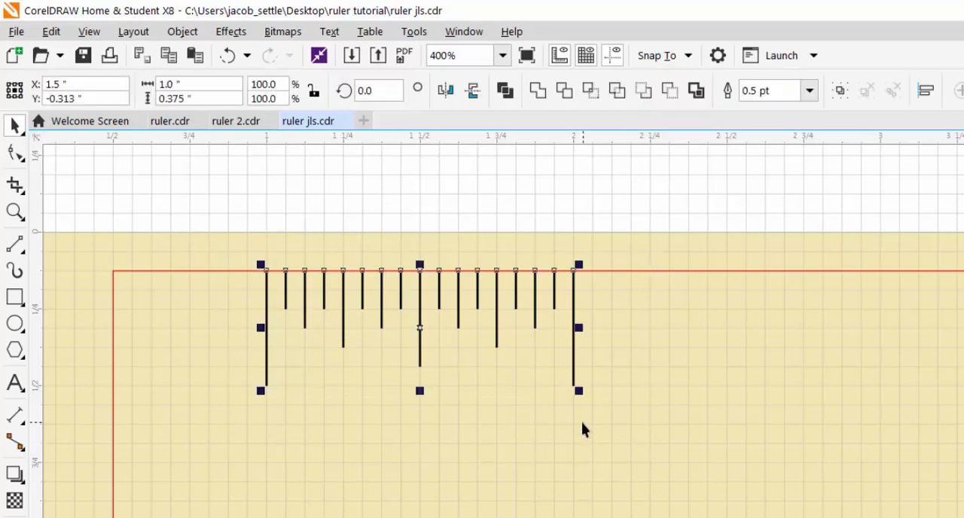
left_click(182, 31)
mouse_move(254, 273)
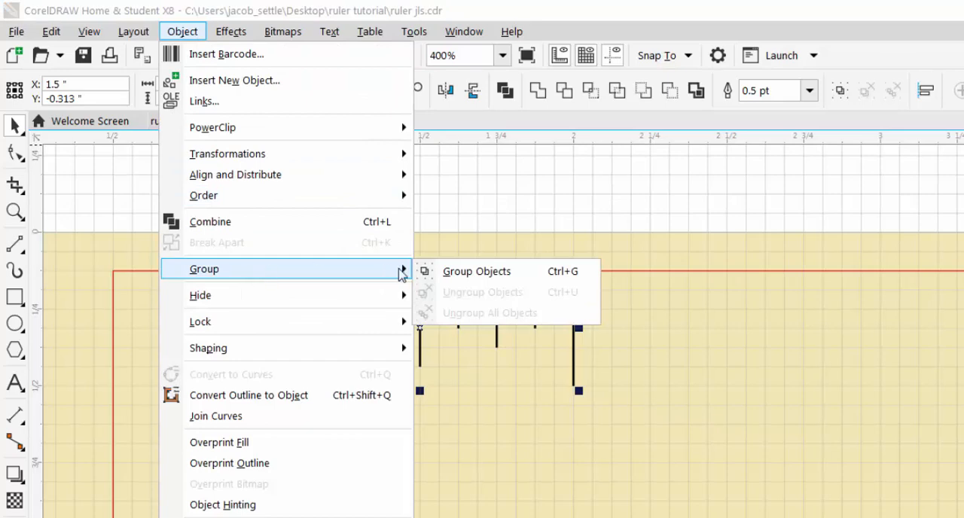
left_click(431, 271)
- Use Step and Repeat to make 11 copies of the tick mark group with a 1.0-inch horizontal and 0.0-inch vertical offset, and deselect
scroll(514, 294, "down", 2)
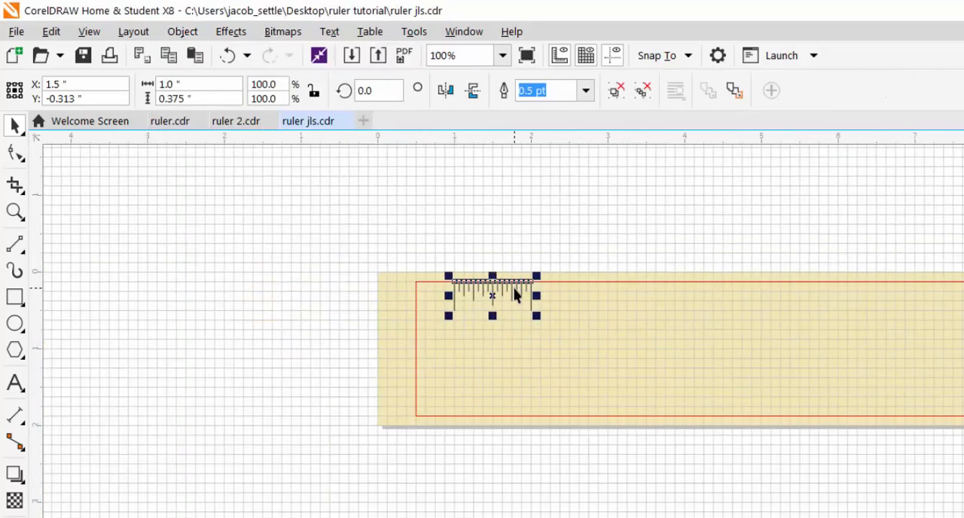
left_click_drag(714, 287, 545, 318)
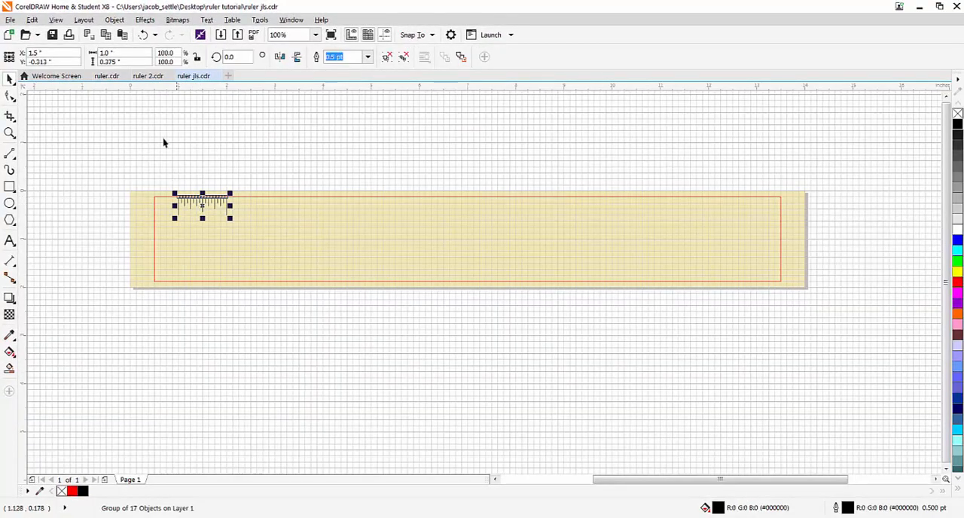
left_click(33, 20)
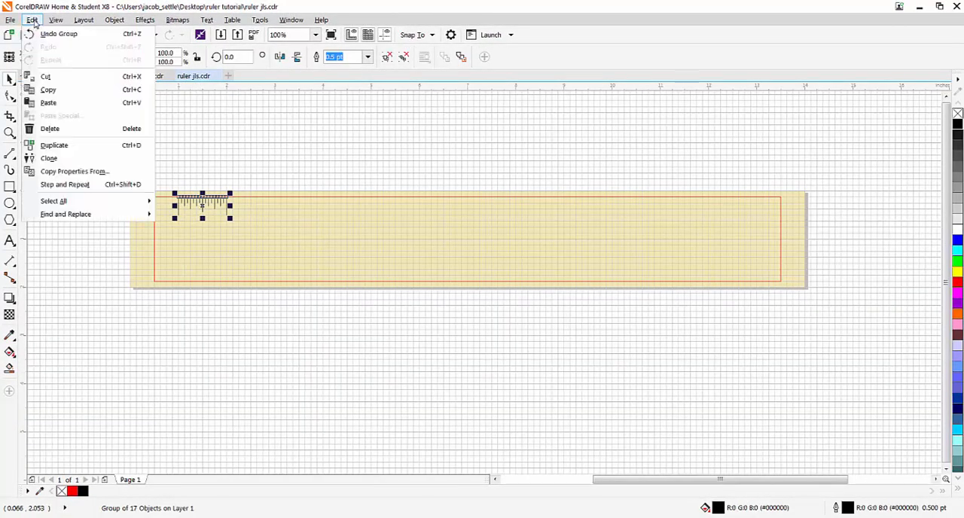
left_click(58, 184)
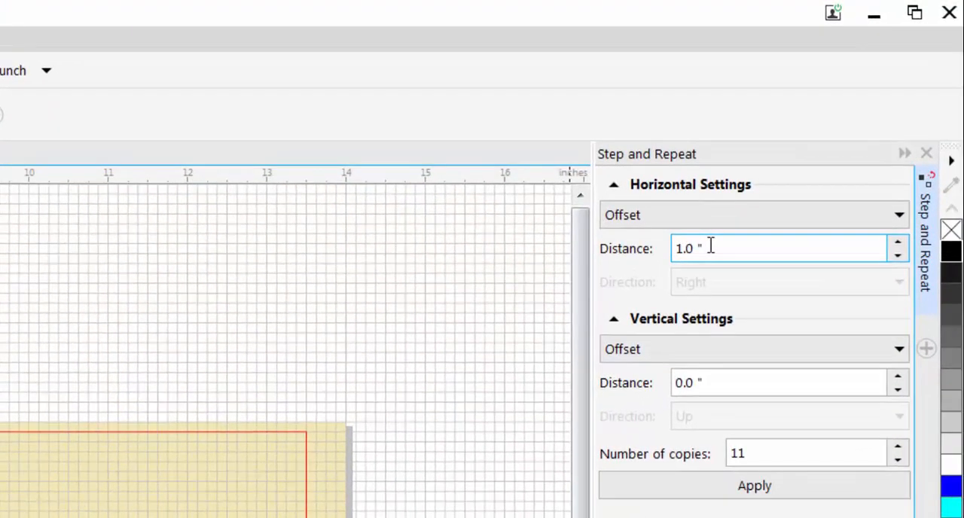
left_click_drag(813, 146, 781, 148)
left_click(708, 382)
left_click_drag(708, 382, 667, 383)
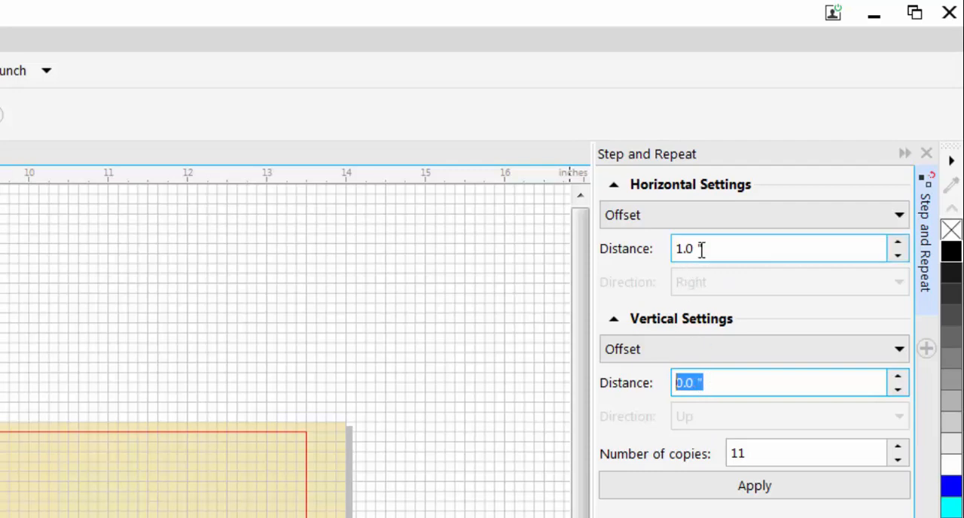
left_click(760, 450)
double_click(761, 450)
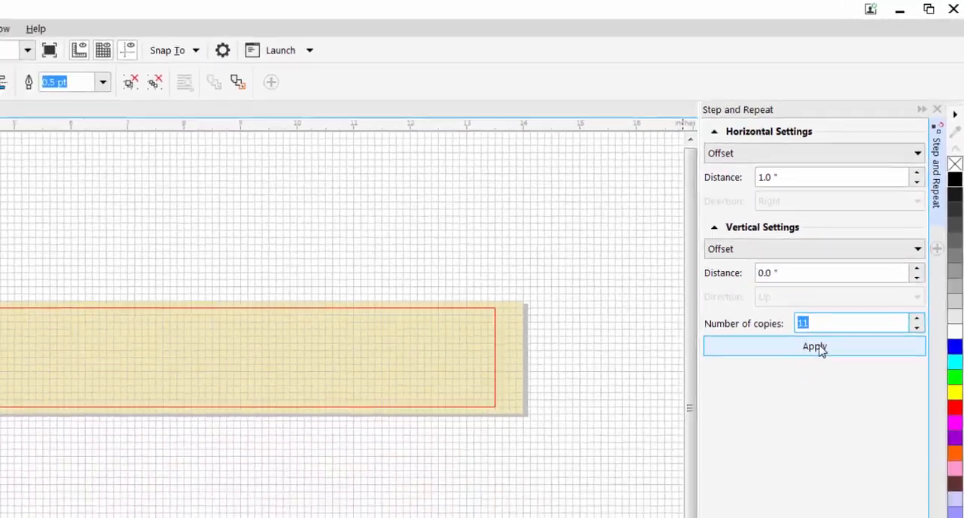
left_click(819, 351)
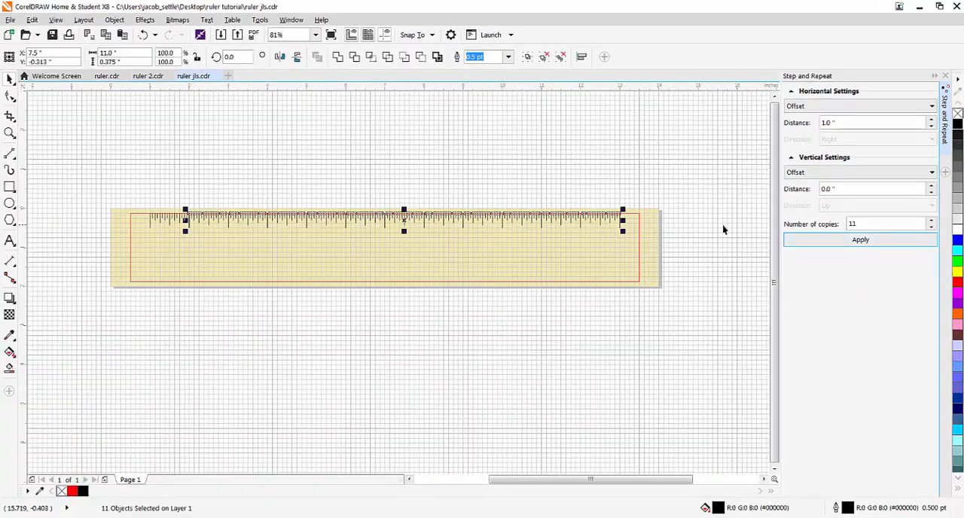
left_click(617, 327)
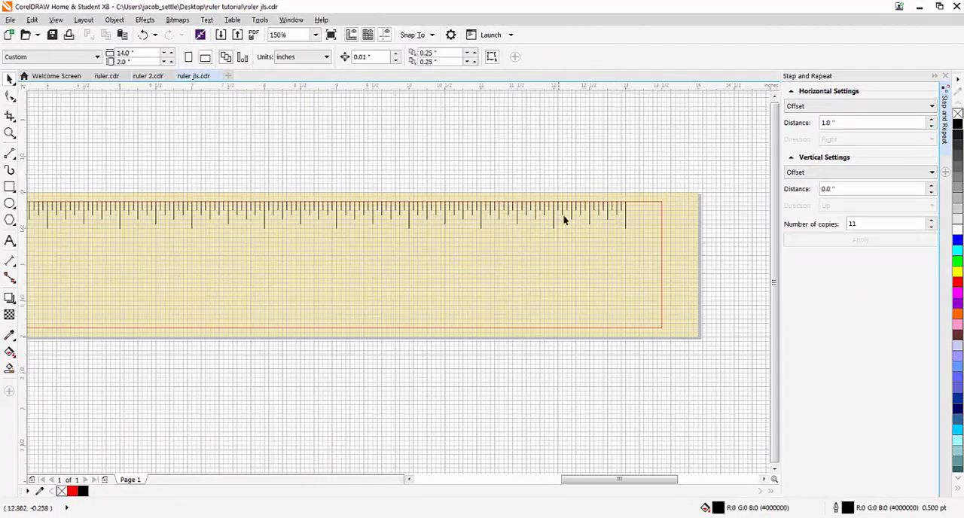
- Select all the tick mark groups along the ruler, lock them in place, and leave them deselected
scroll(565, 218, "down", 2)
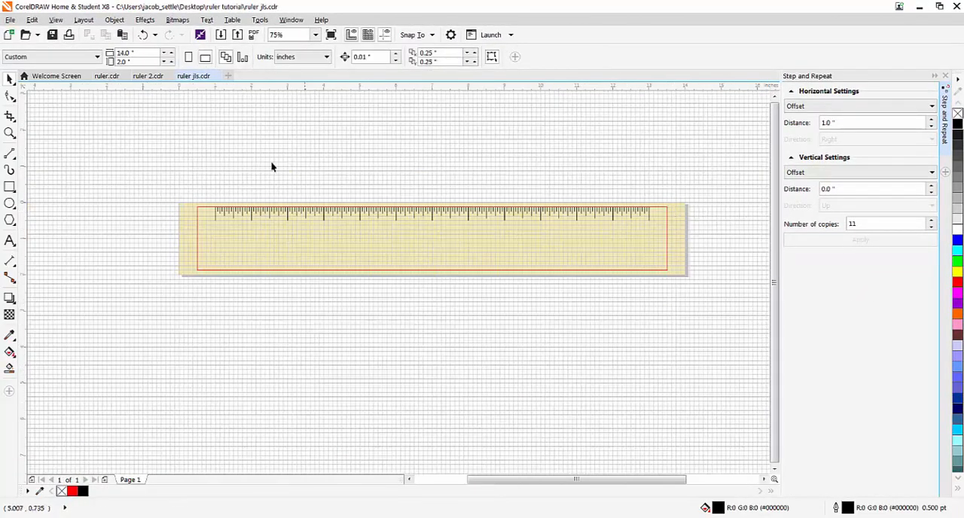
left_click_drag(199, 186, 660, 230)
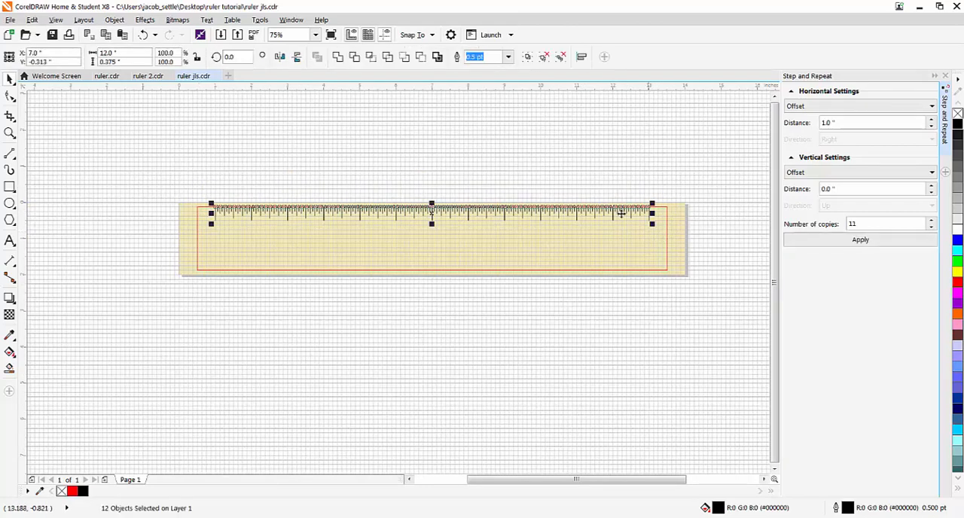
left_click(108, 21)
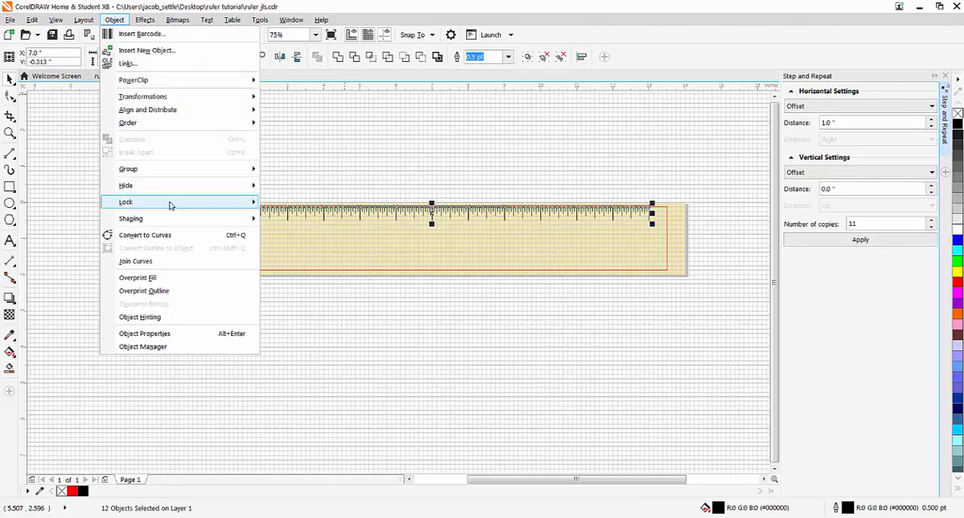
mouse_move(181, 203)
left_click(290, 203)
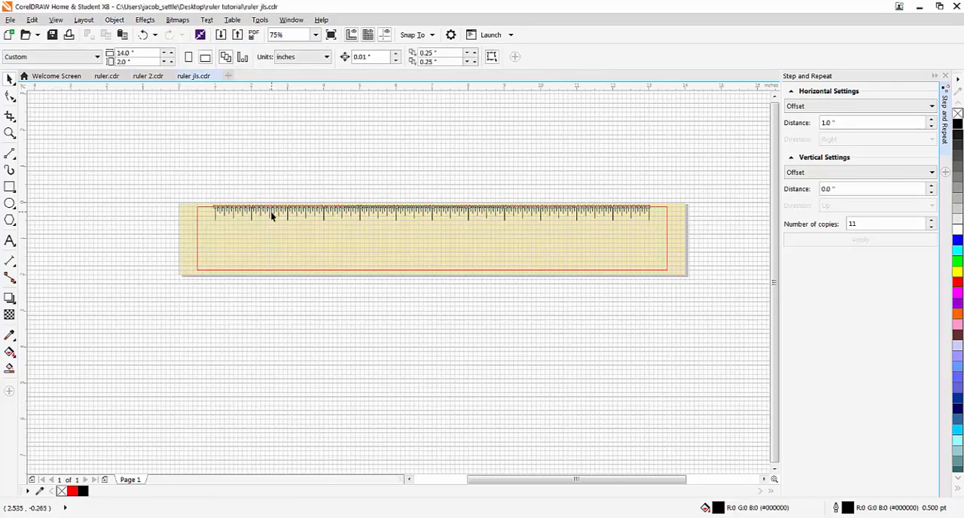
left_click(334, 191)
- Add a center-aligned text frame of about 0.25 by 0.25 inch below the first long tick mark and enter "0"
scroll(345, 222, "up", 2)
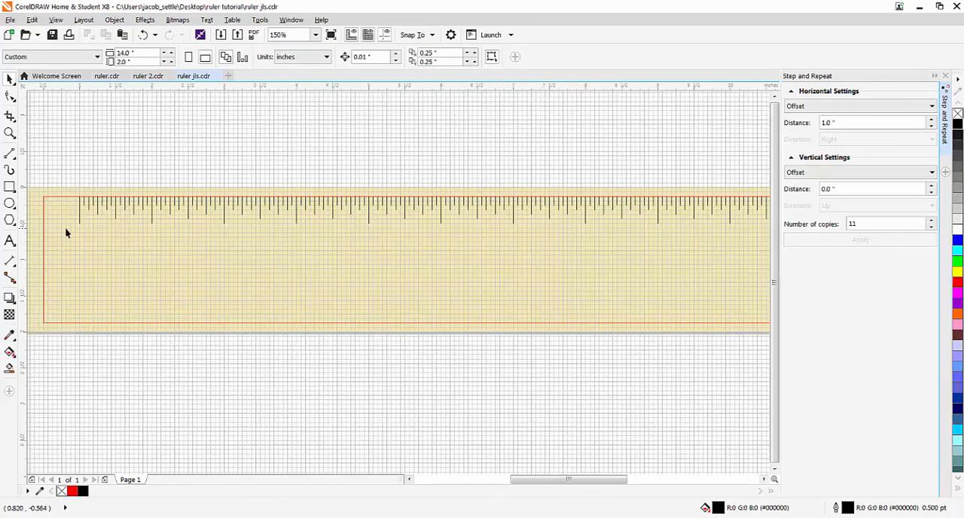
scroll(67, 230, "up", 2)
scroll(206, 275, "down", 4)
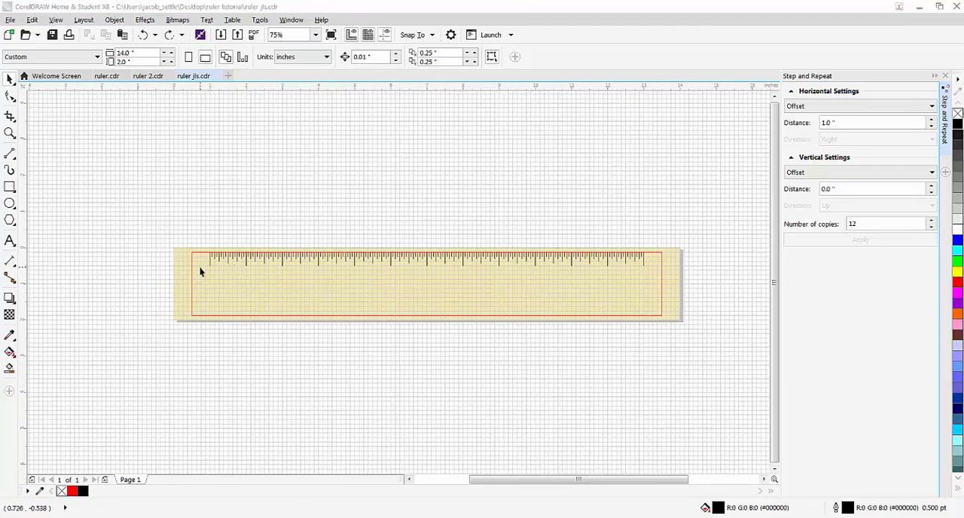
scroll(211, 276, "up", 5)
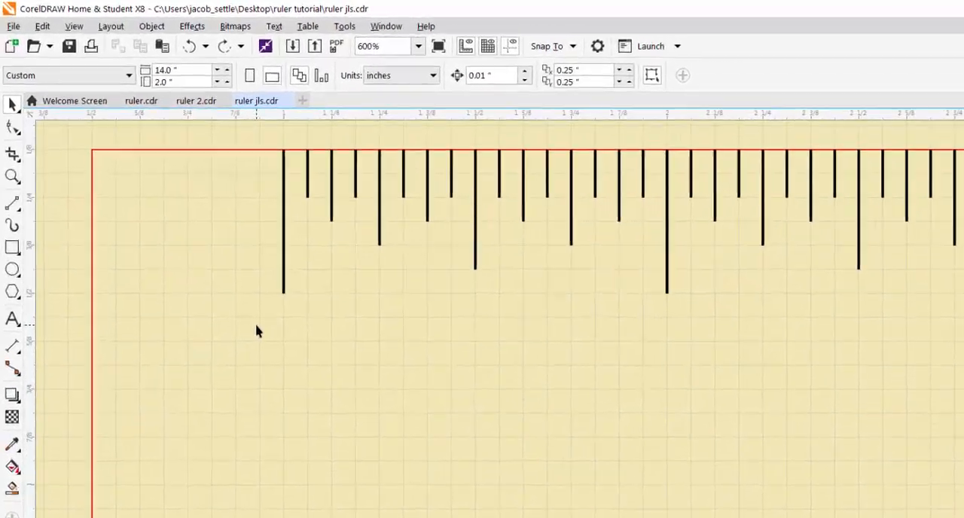
left_click(12, 319)
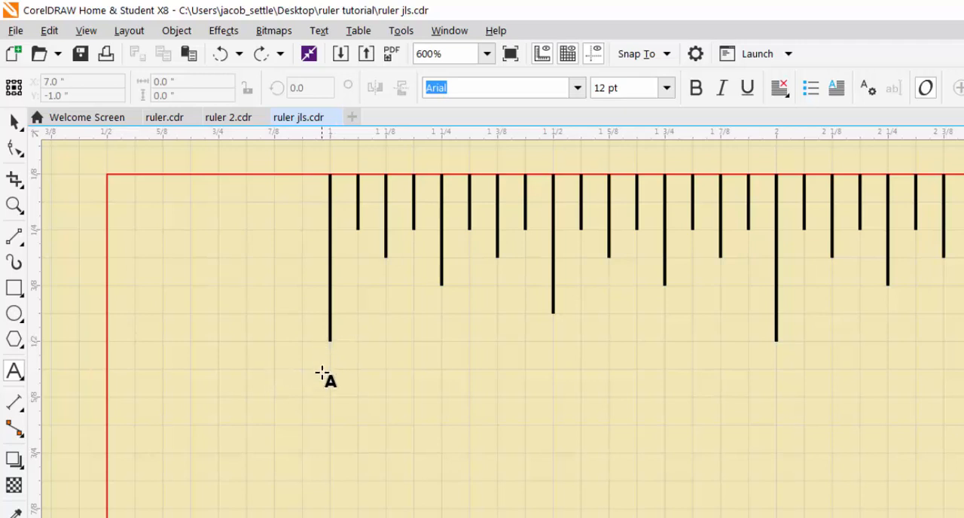
left_click_drag(275, 371, 386, 480)
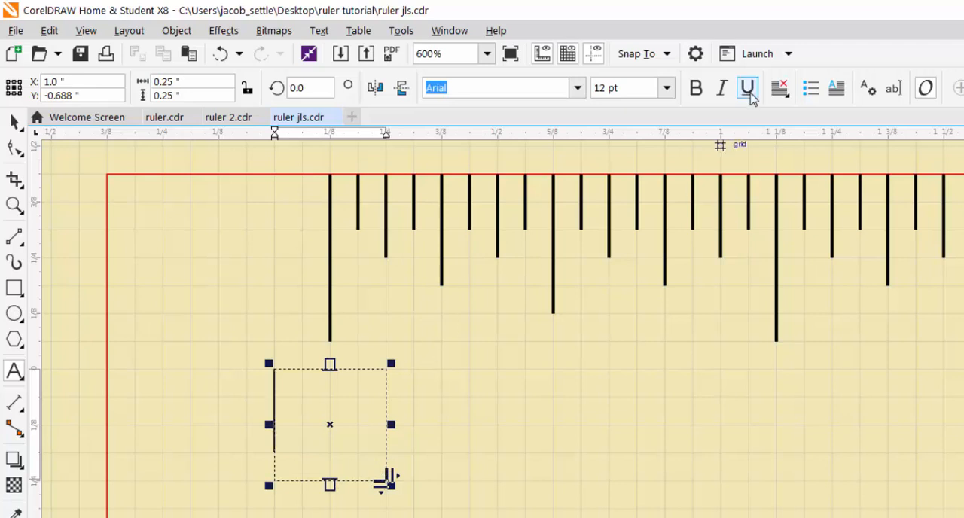
left_click(786, 96)
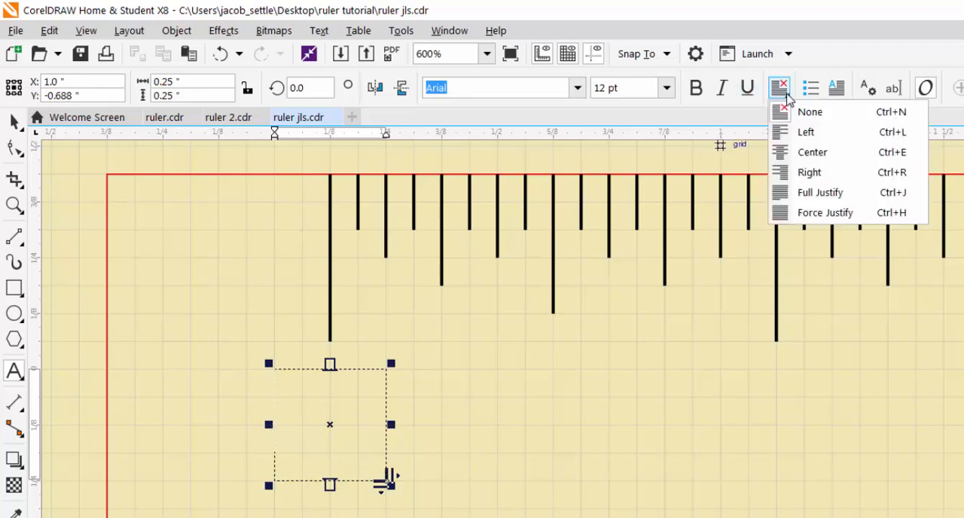
left_click(802, 154)
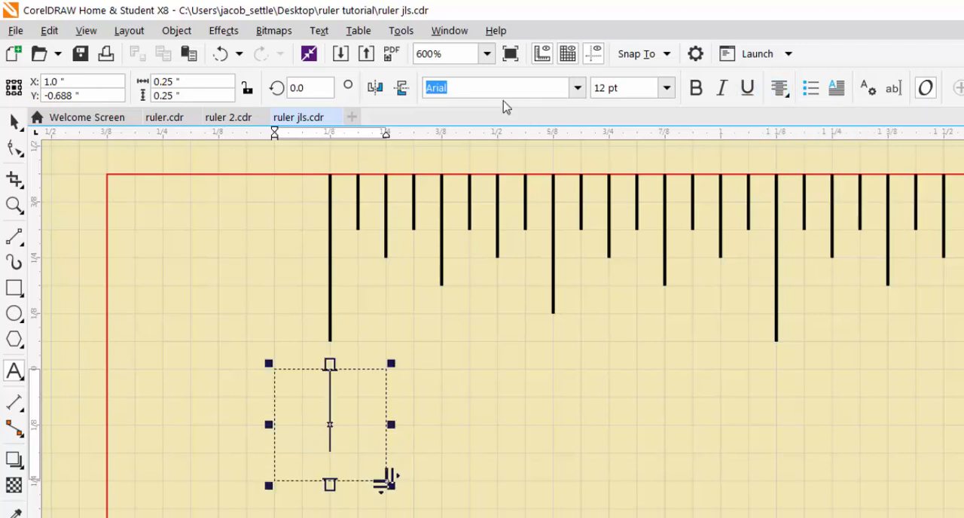
type("0")
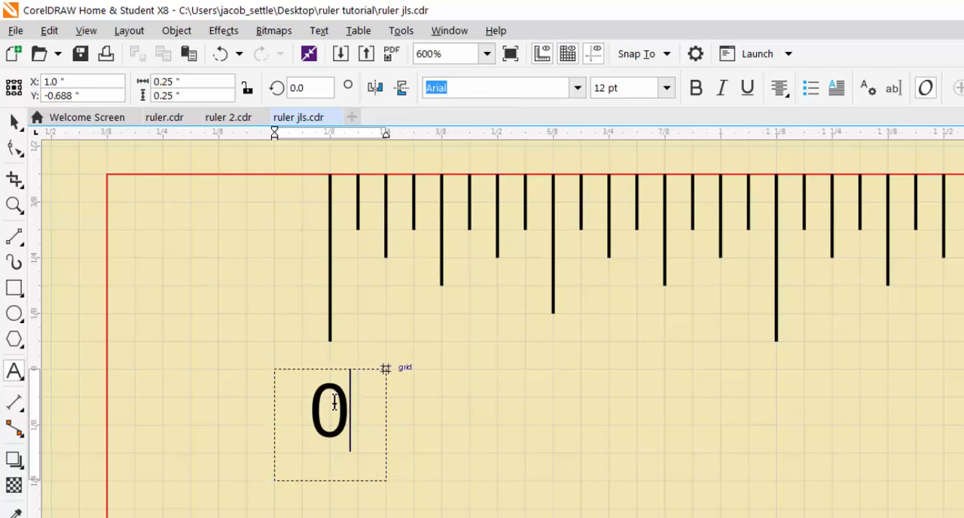
- Set the font size of the "0" label to 16 pt and finish editing its text
left_click_drag(338, 403, 322, 402)
left_click(667, 88)
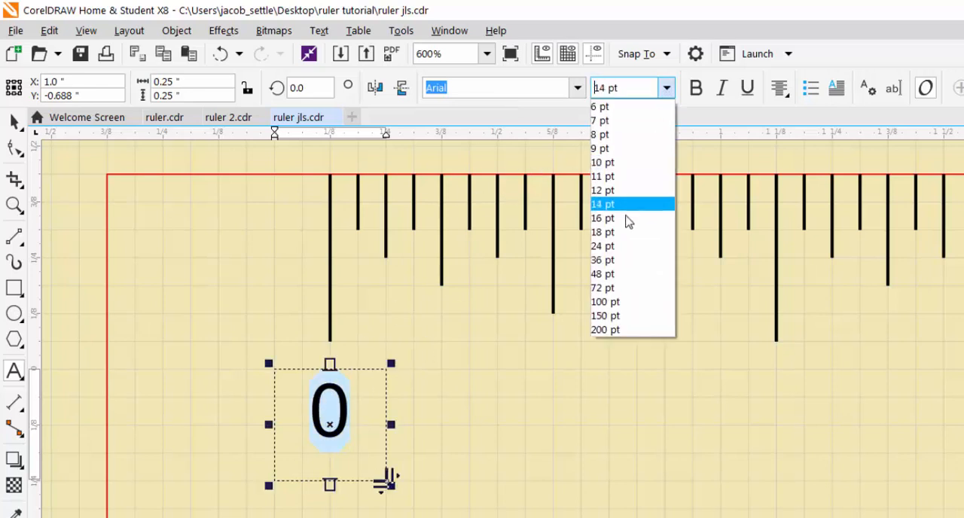
left_click(626, 218)
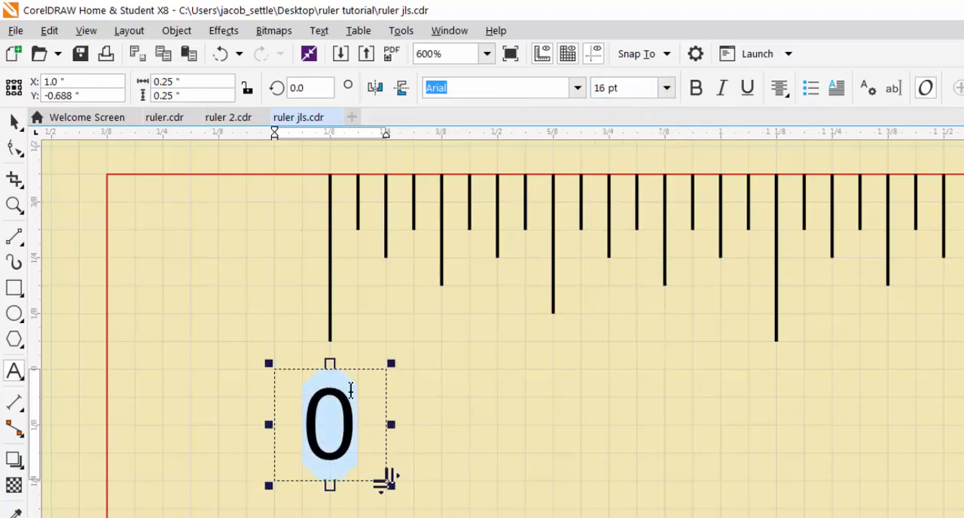
left_click(478, 438)
scroll(480, 445, "down", 2)
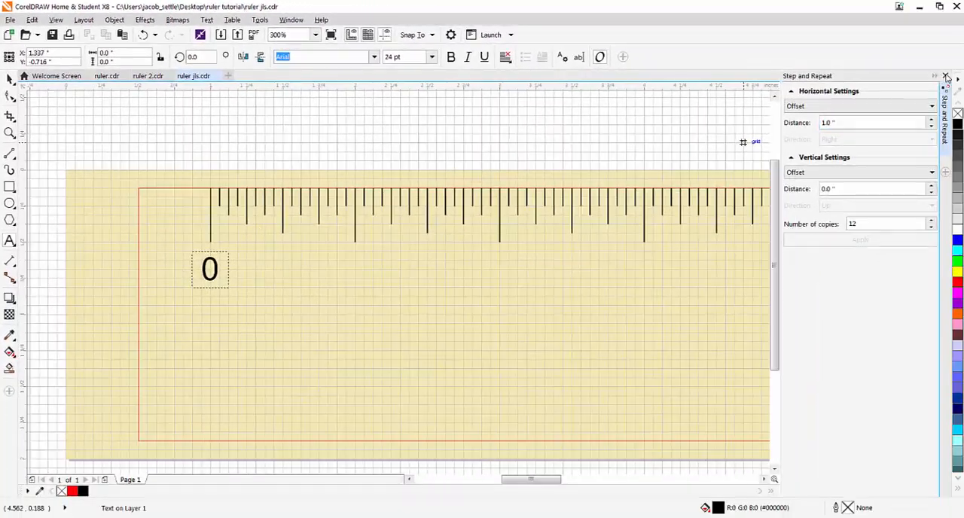
- Use Step and Repeat to make 12 copies of the "0" label with a 1.0-inch horizontal and 0.0-inch vertical offset
left_click(946, 78)
left_click(31, 19)
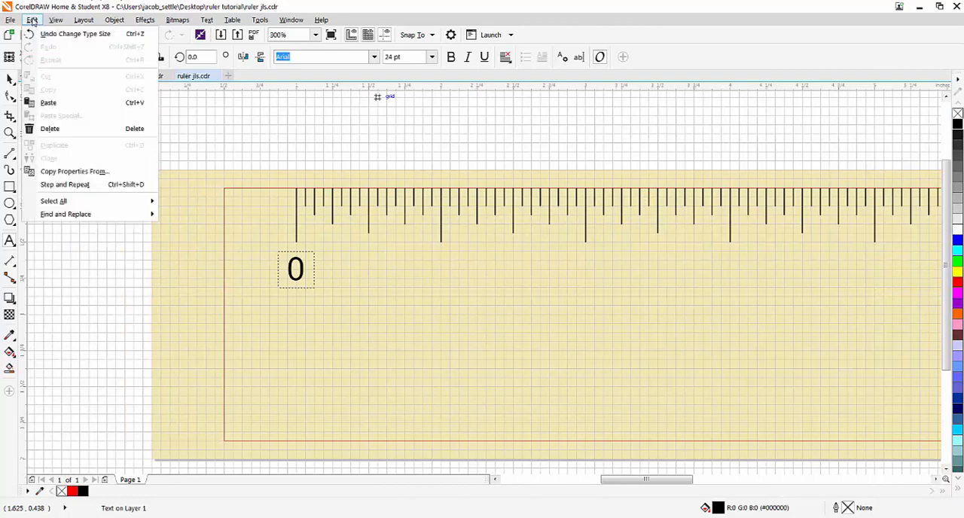
left_click(63, 184)
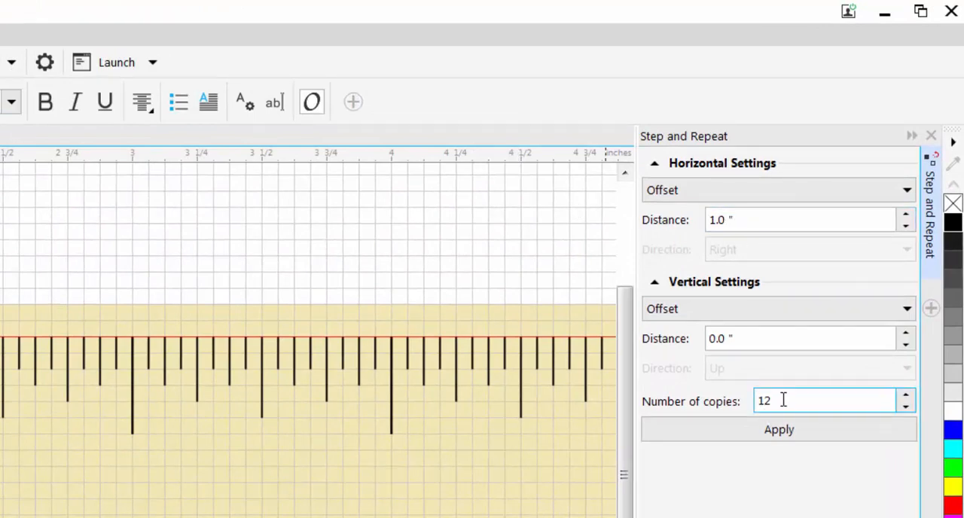
left_click(763, 435)
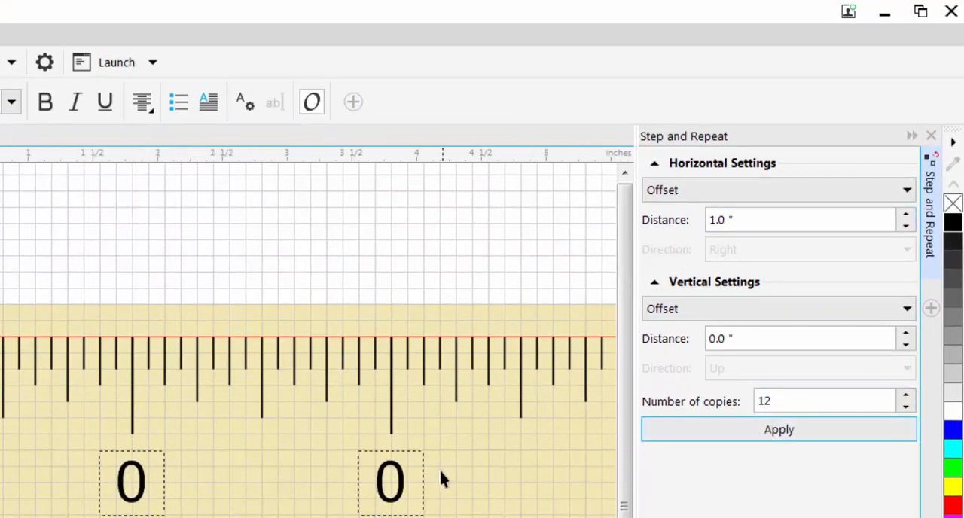
scroll(443, 479, "down", 2)
left_click_drag(460, 483, 0, 485)
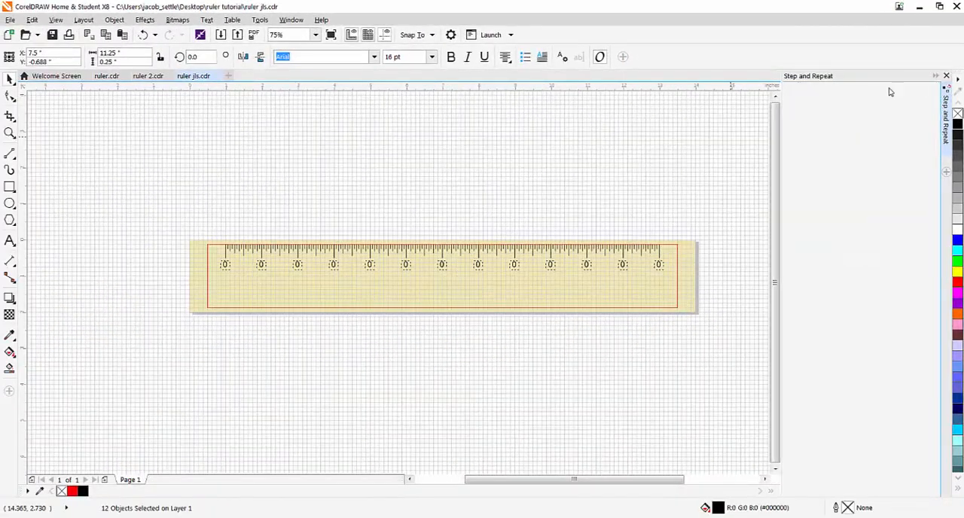
scroll(375, 266, "up", 4)
scroll(140, 216, "down", 2)
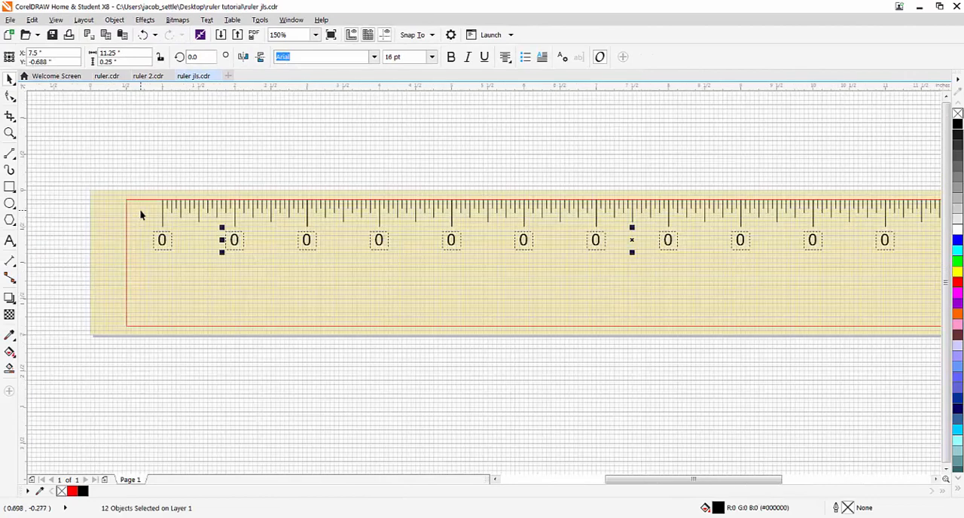
- Replace the copied "0" labels at the first five inch marks after zero with 1, 2, 3, 4 and 5
left_click(10, 241)
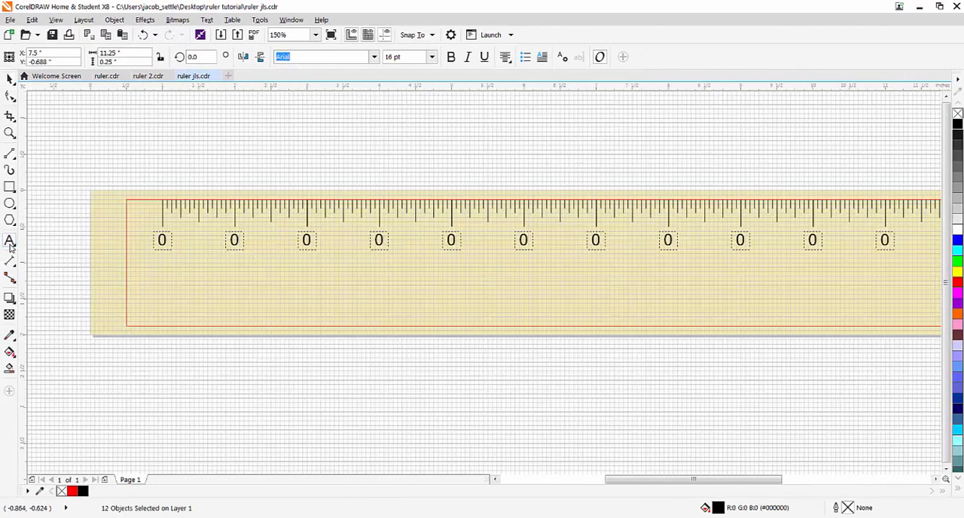
left_click(236, 240)
key("Delete")
type("1")
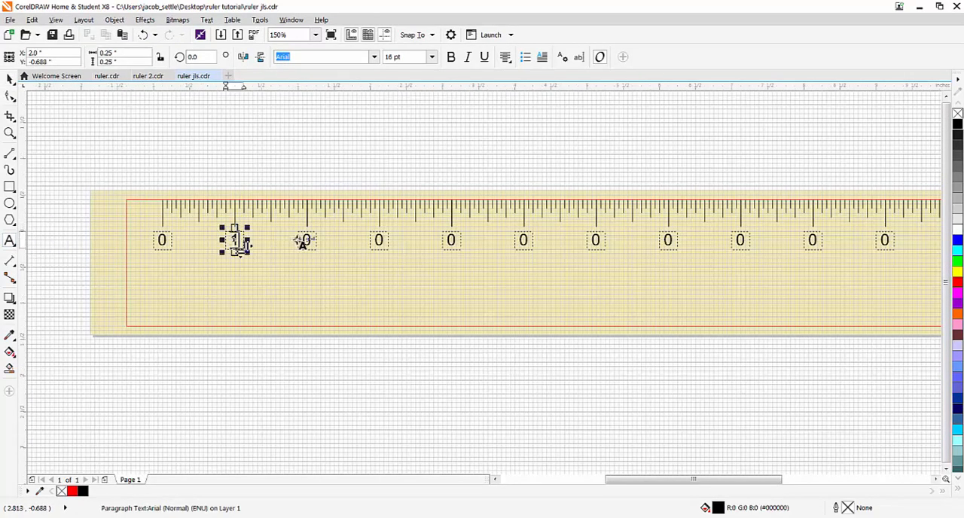
left_click(307, 239)
key("Delete")
type("2")
left_click(379, 240)
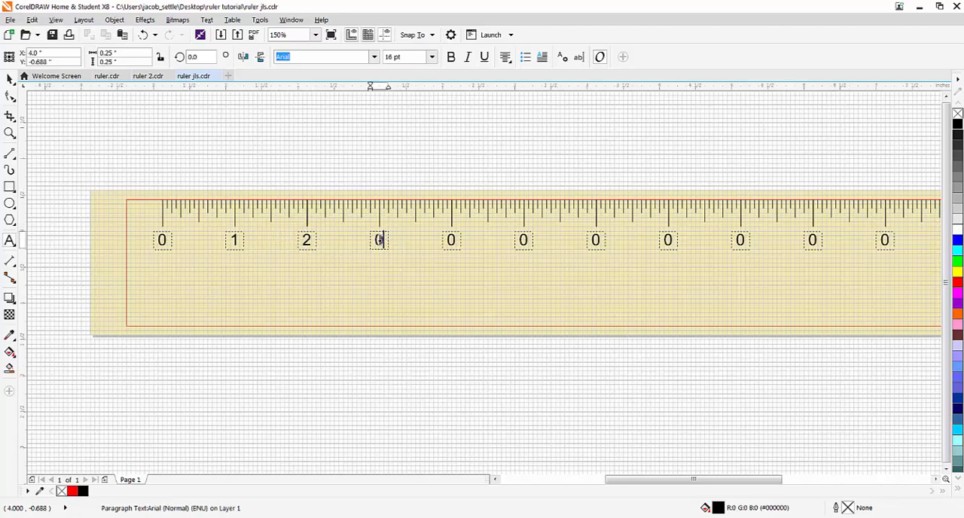
key("Delete")
type("3")
left_click(452, 240)
type("4")
left_click(524, 239)
key("Delete")
type("5")
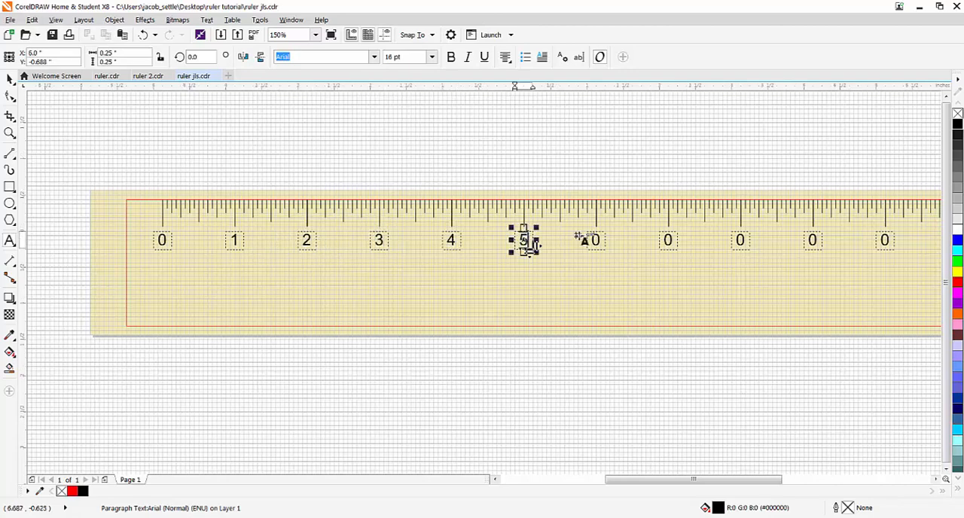
- Replace the "0" labels at the following four inch marks with 6, 7, 8 and 9
left_click(595, 240)
key("Delete")
type("6")
left_click(668, 240)
key("Delete")
type("7")
left_click(740, 239)
key("Delete")
type("8")
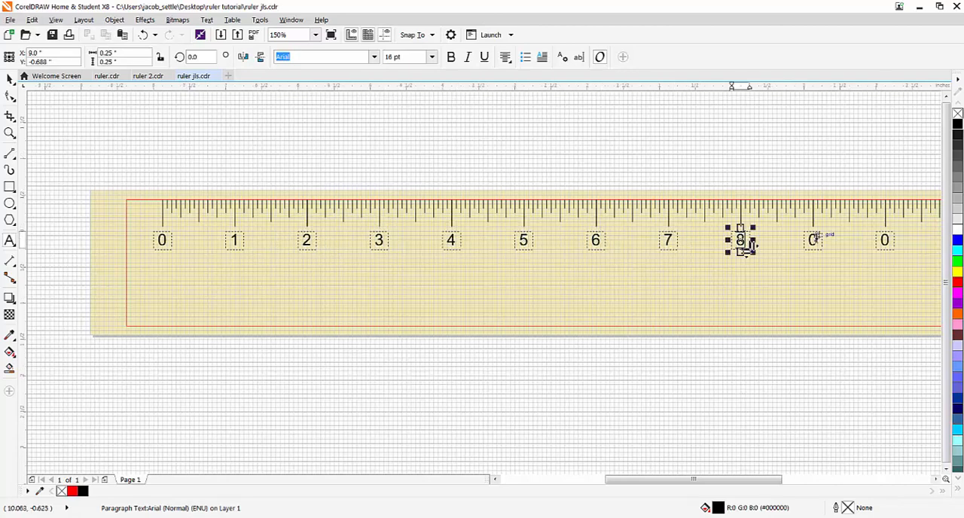
left_click(813, 239)
key("Delete")
type("9")
- Change the last three "0" labels to 10, 11 and 12, and finish editing text
scroll(804, 261, "up", 2)
left_click(552, 265)
type("1")
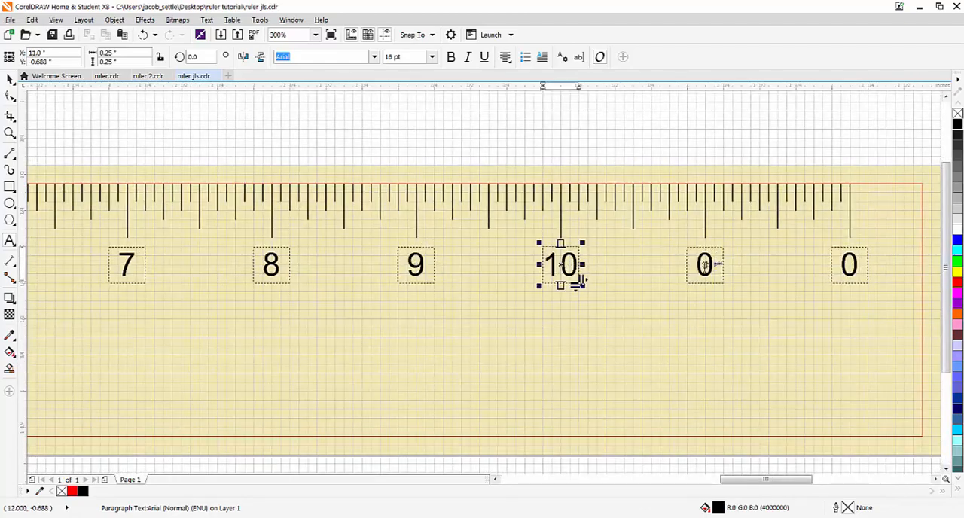
left_click(697, 264)
key("Delete")
type("11")
left_click(842, 264)
key("Delete")
type("12")
scroll(763, 299, "down", 2)
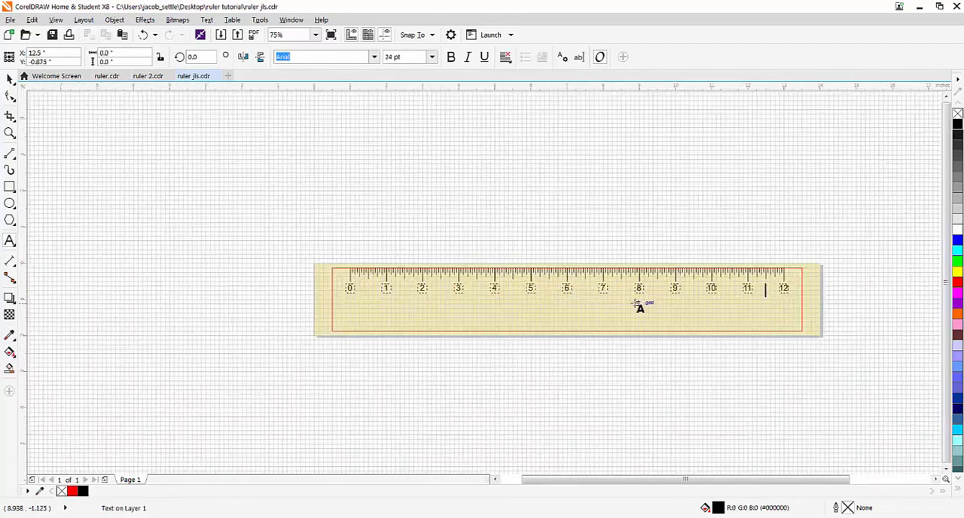
left_click(10, 78)
- Add a center-aligned 6 pt text reading "1/2" near the half-inch tick mark between 0 and 1
scroll(376, 286, "up", 3)
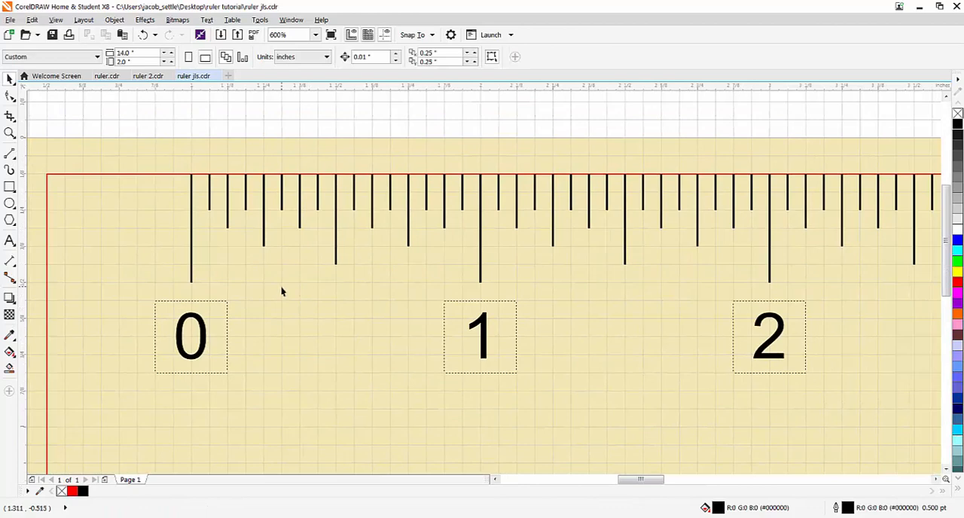
scroll(282, 292, "up", 1)
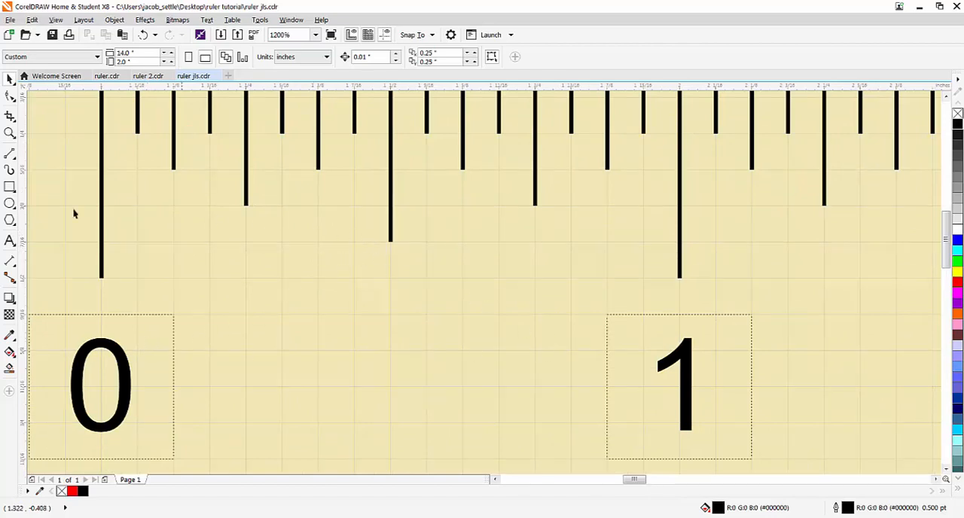
left_click(10, 241)
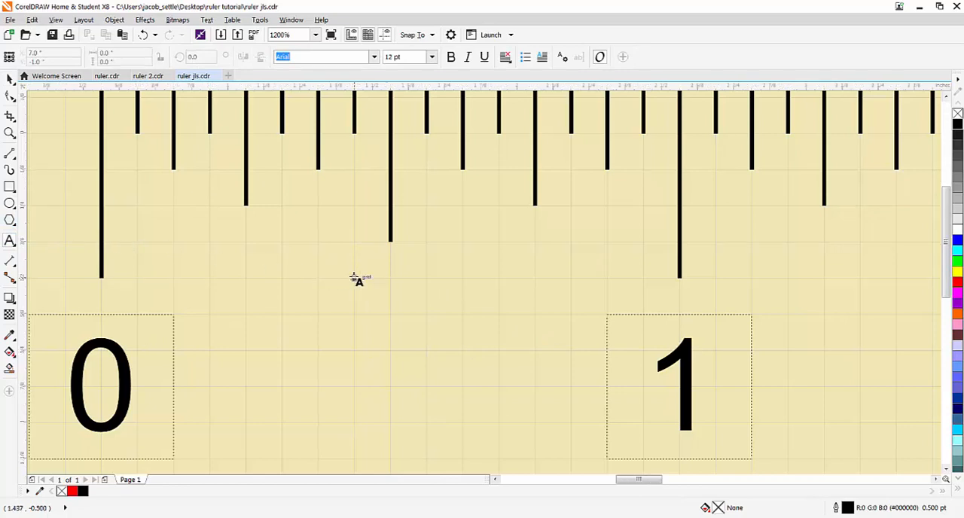
scroll(356, 280, "down", 1)
scroll(356, 280, "up", 1)
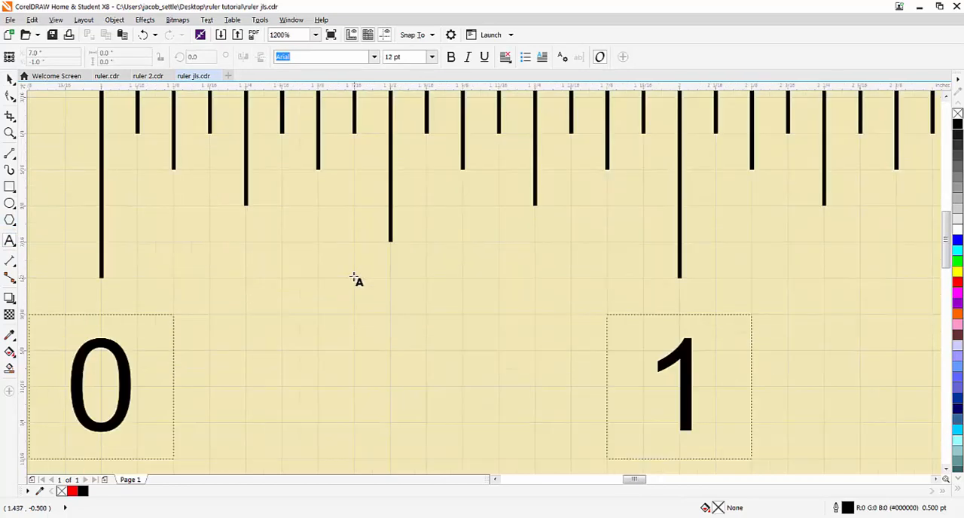
left_click_drag(354, 279, 426, 351)
left_click(432, 57)
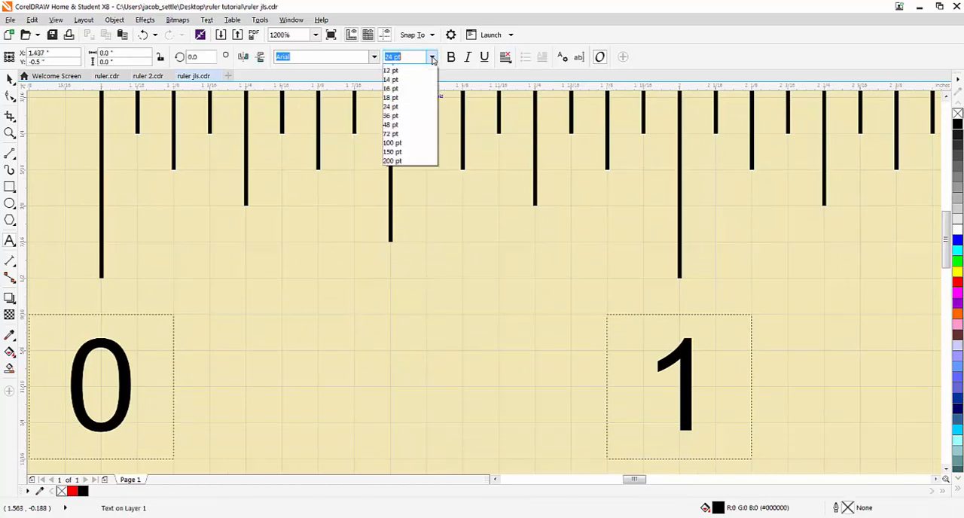
left_click(414, 70)
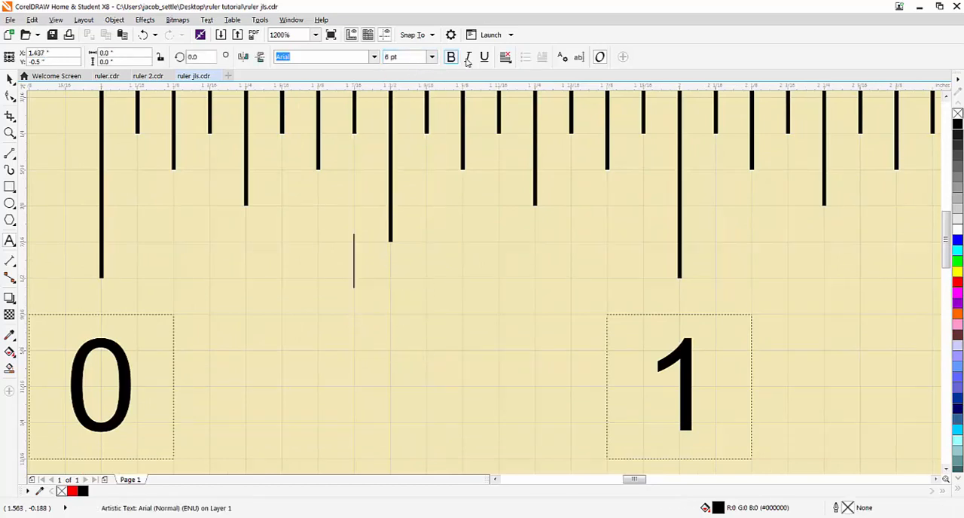
left_click(506, 60)
left_click(526, 99)
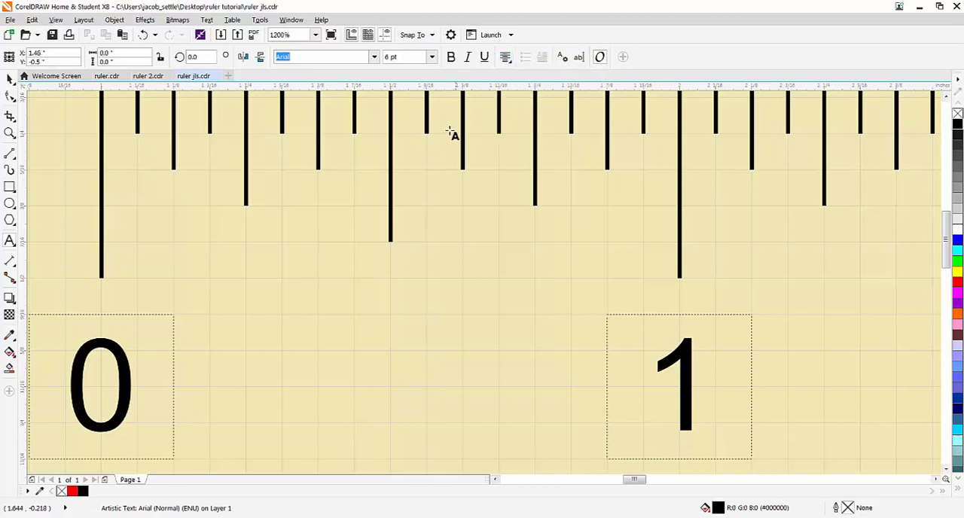
type("1/2")
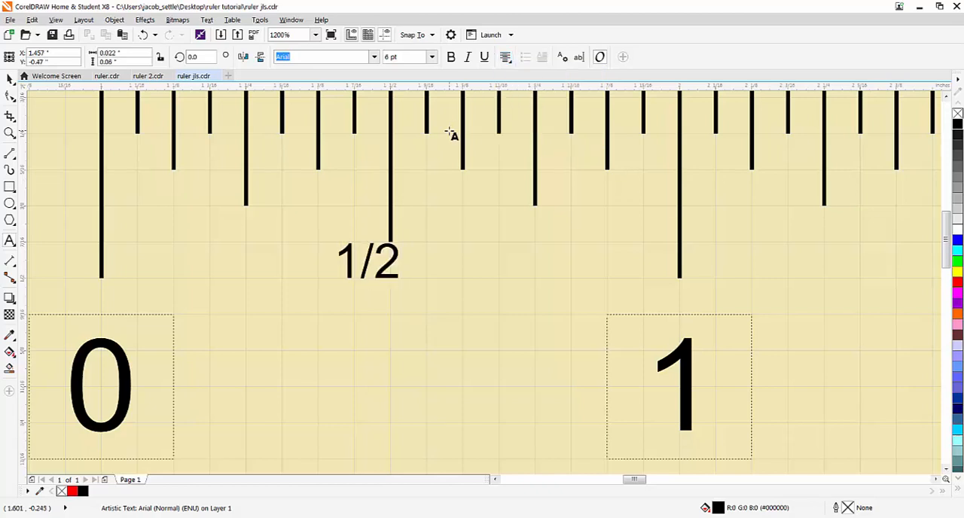
- Move the "1/2" label so it is centered just below the half-inch tick mark, and deselect it
key("ctrl+space")
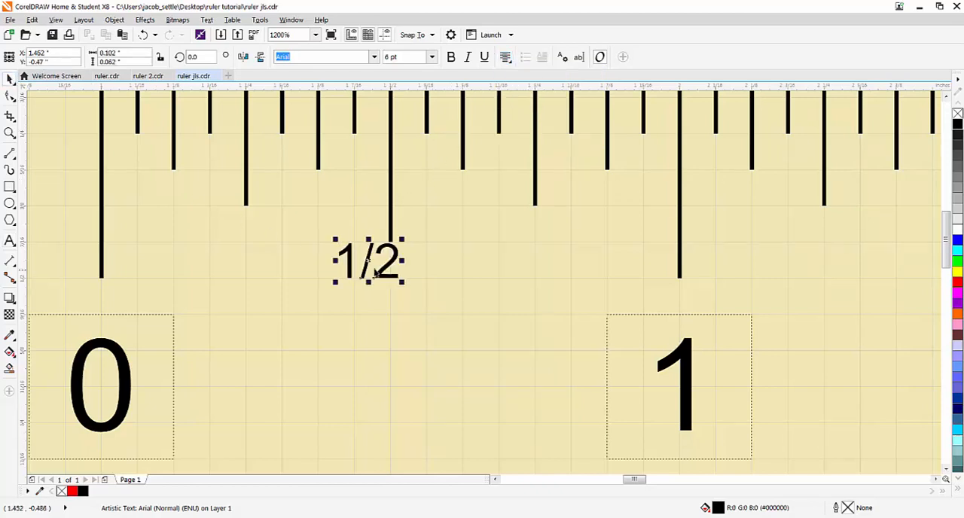
left_click_drag(368, 260, 392, 278)
left_click(396, 320)
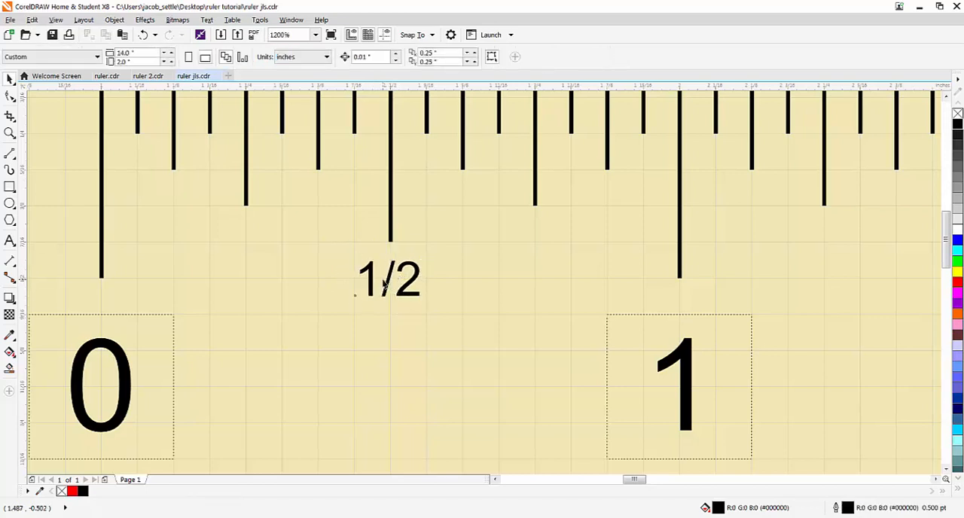
- Duplicate the "1/2" label twice, placing one copy below the three-quarter-inch tick and the other below the quarter-inch tick
left_click(393, 284)
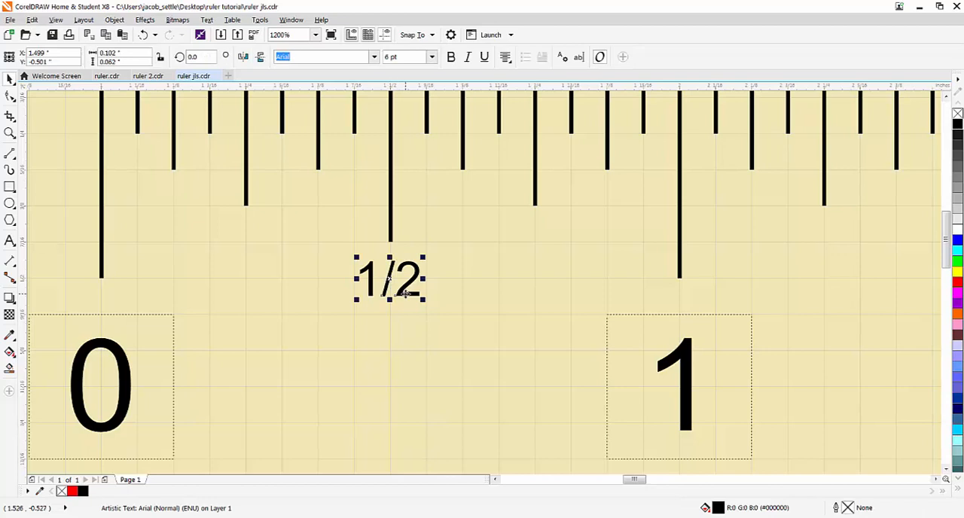
key("ctrl+d")
left_click_drag(532, 139, 531, 246)
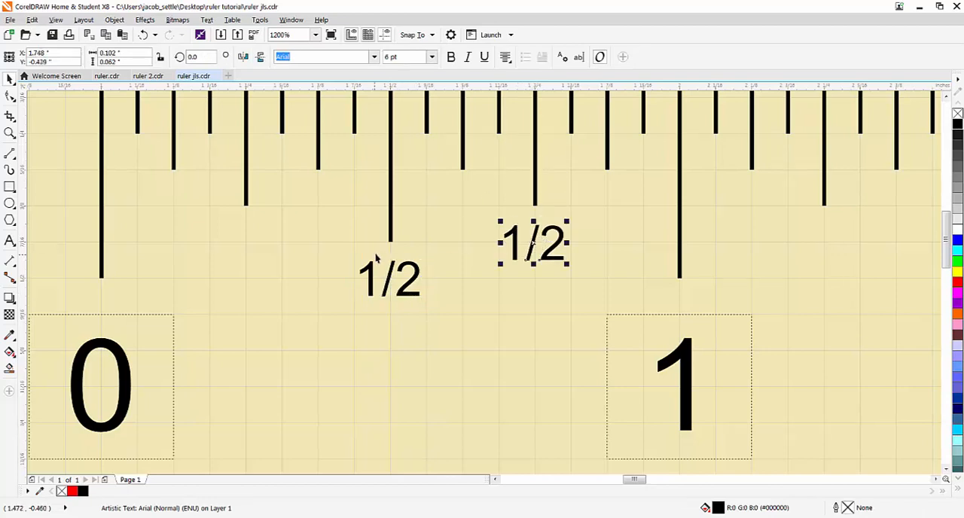
key("ctrl+d")
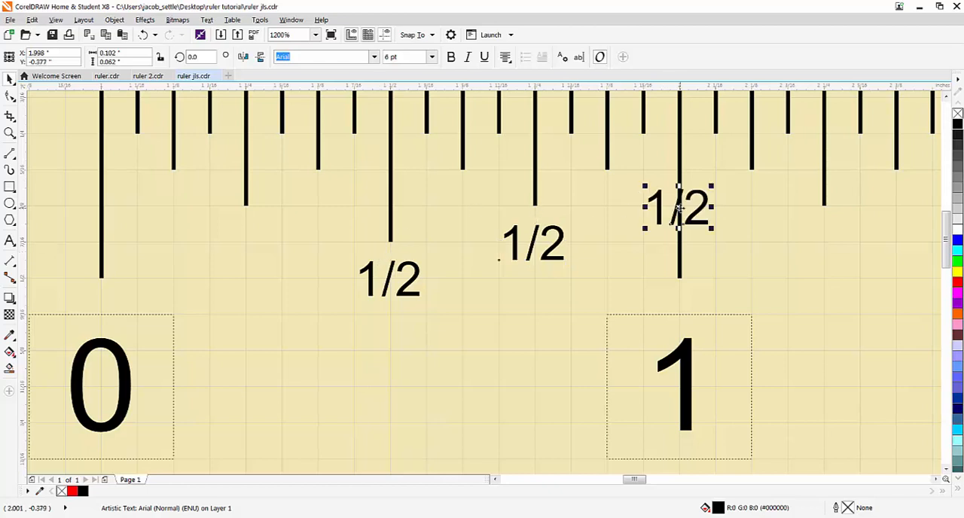
left_click_drag(677, 208, 246, 247)
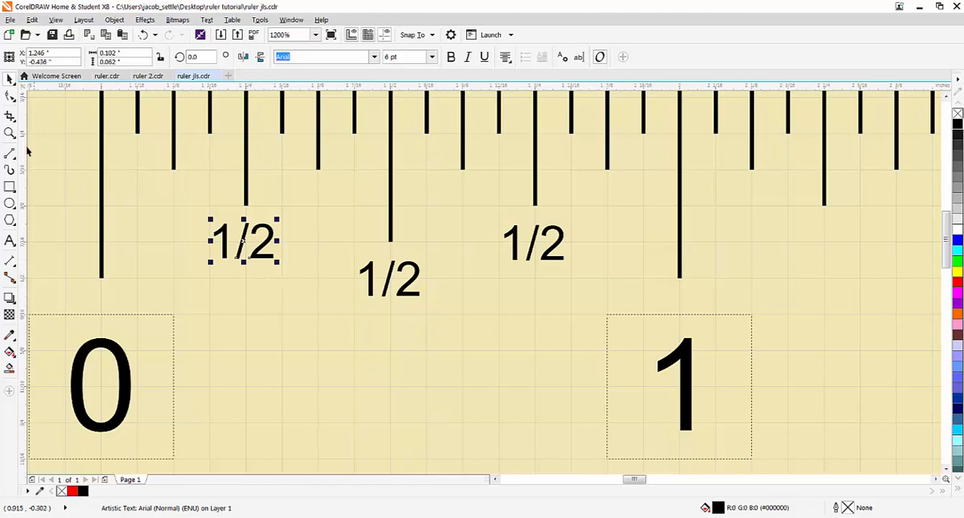
- Change the label below the quarter-inch tick to "1/4" and the one below the three-quarter-inch tick to "3/4"
key("F8")
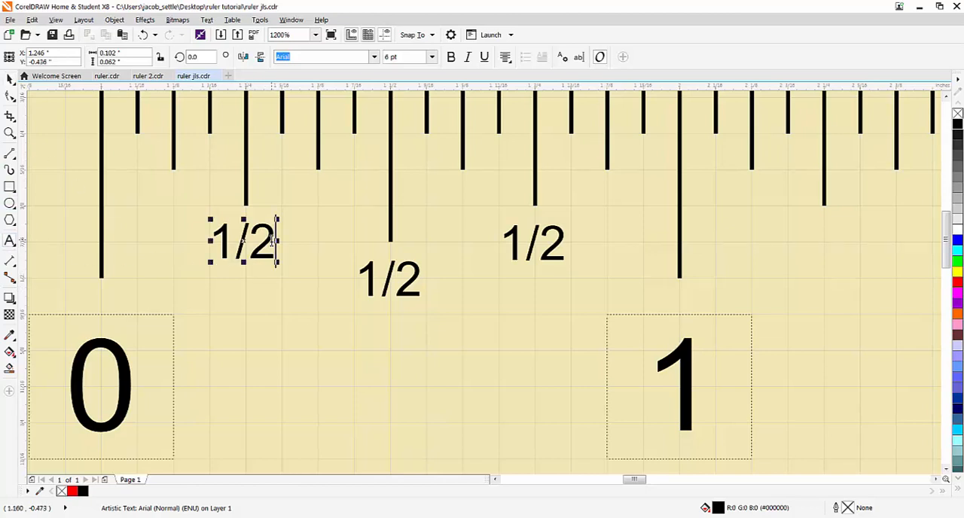
key("Escape")
type("4")
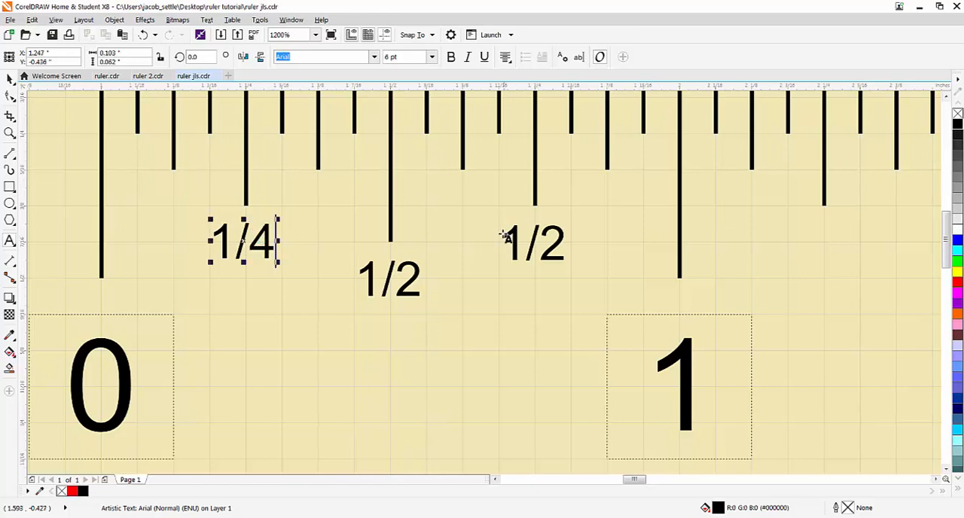
left_click_drag(565, 241, 508, 242)
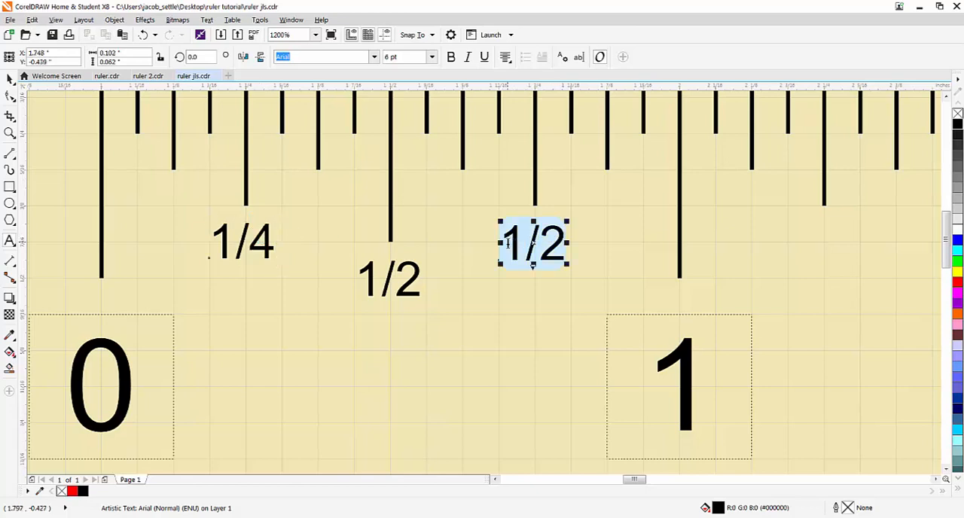
type("3/4")
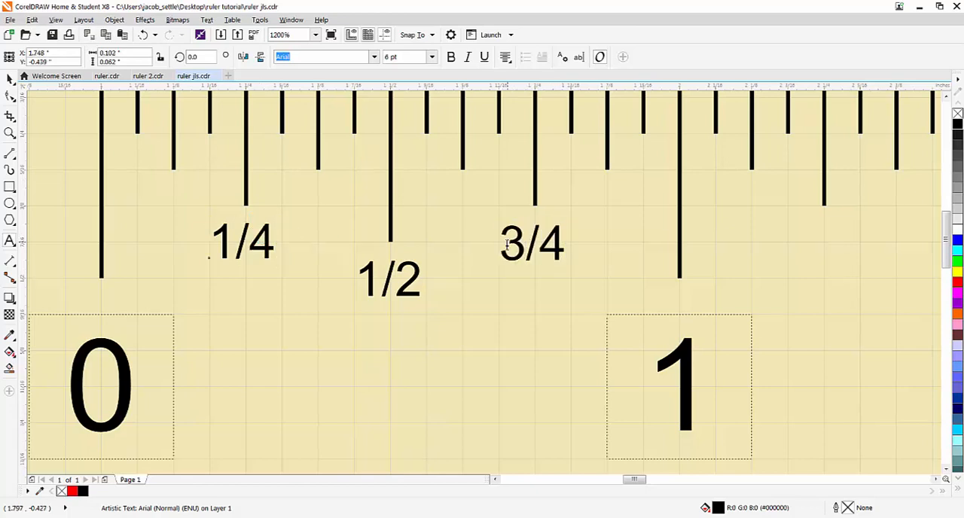
left_click(10, 78)
- Group the "1/4", "1/2" and "3/4" labels between 0 and 1 into one object
left_click(255, 246)
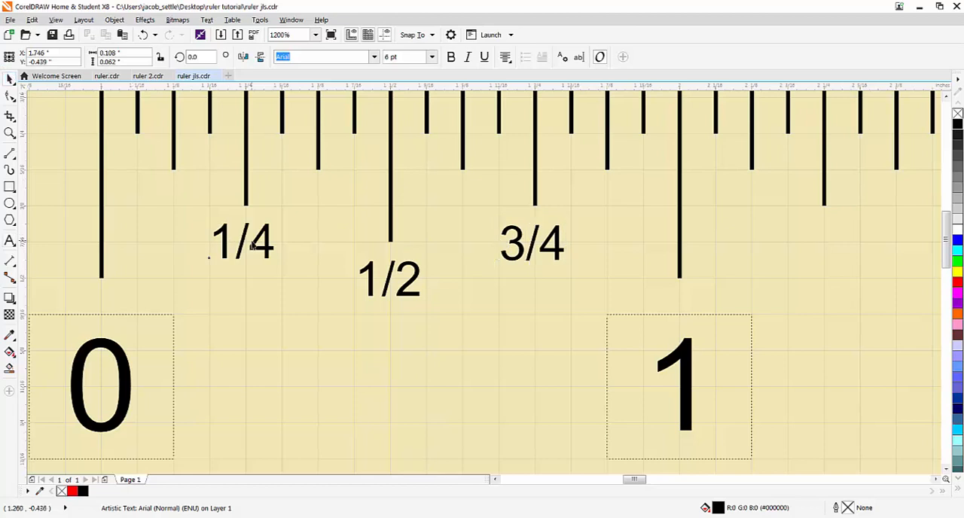
left_click(266, 238)
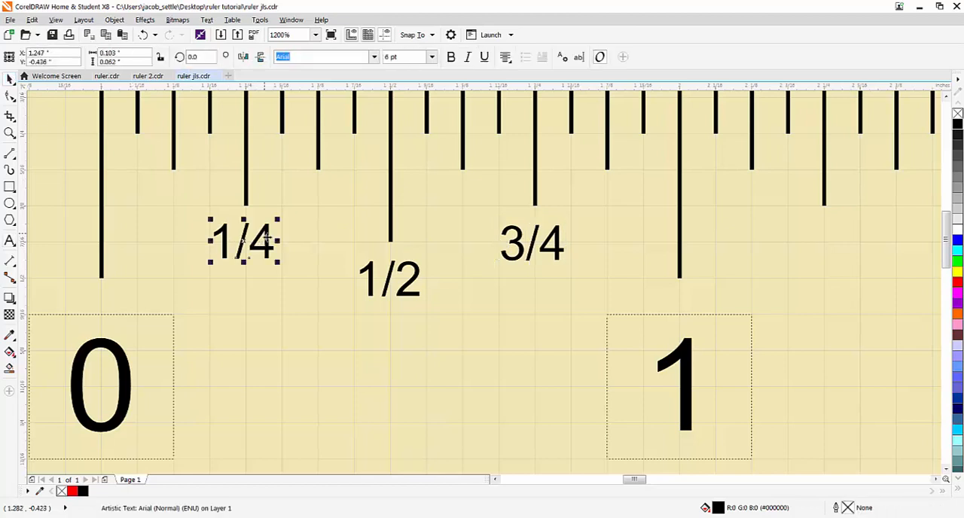
left_click(370, 279, "shift")
left_click(524, 252, "shift")
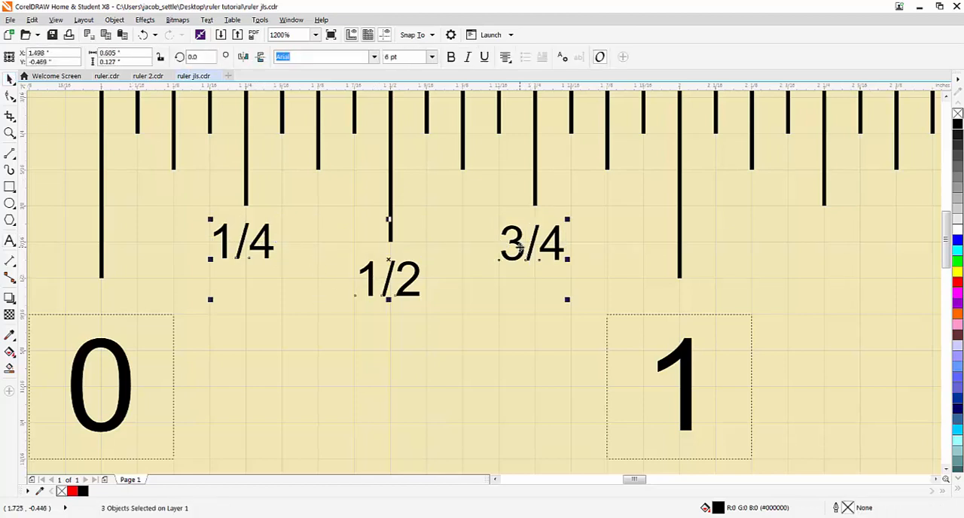
left_click(113, 20)
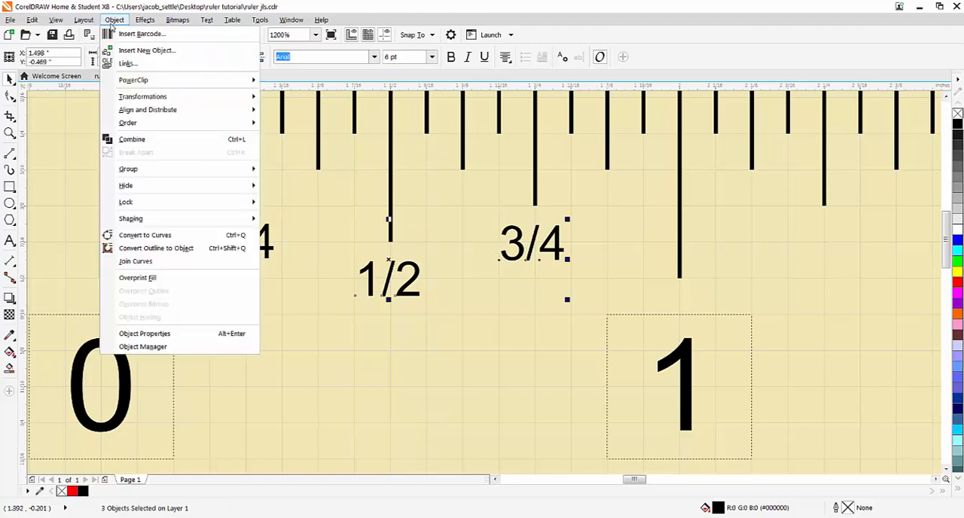
mouse_move(143, 171)
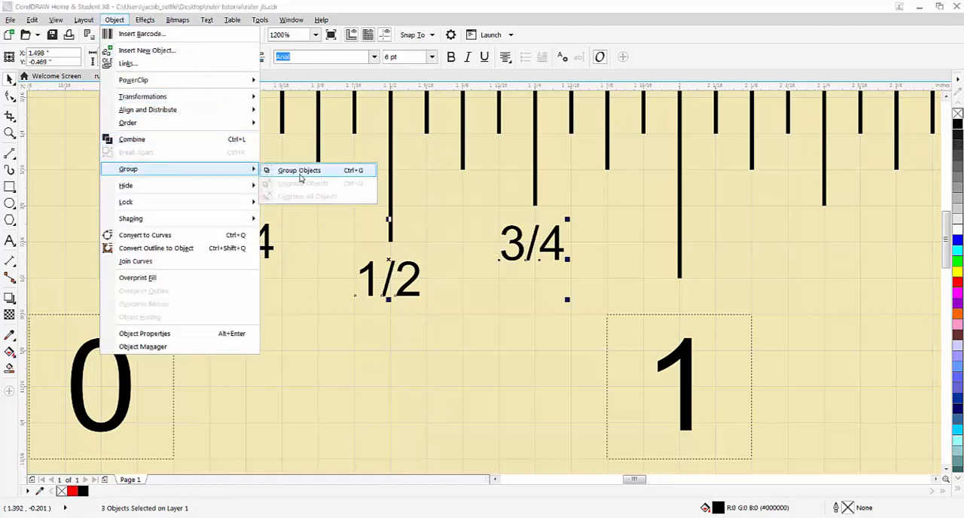
left_click(299, 169)
- Step and repeat the fraction label group with 11 copies at a 1.0" horizontal and 0.0" vertical offset, and deselect the result
scroll(287, 181, "down", 1)
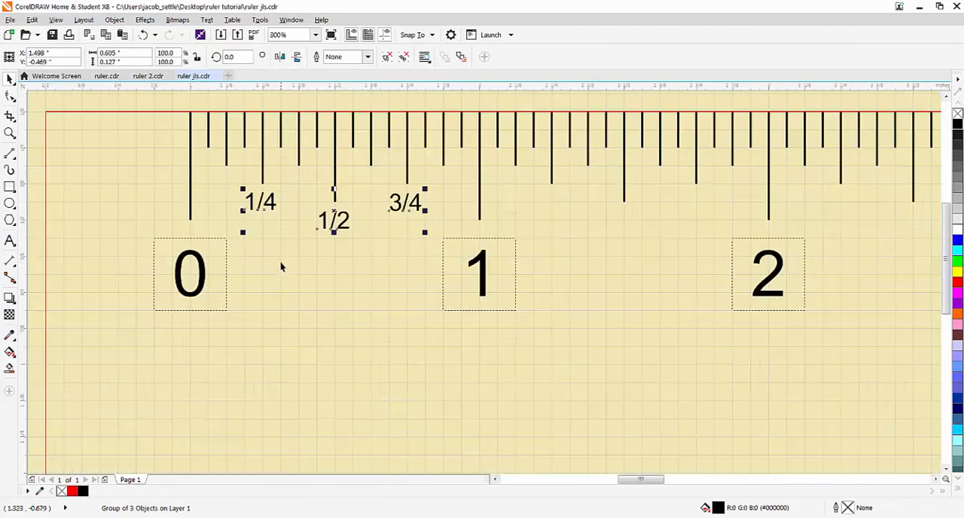
scroll(282, 267, "down", 2)
left_click(32, 21)
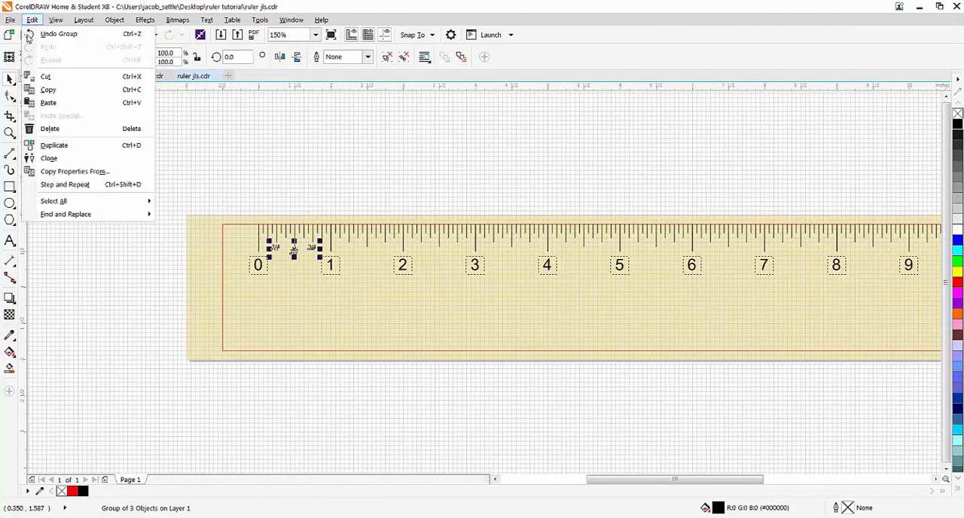
left_click(64, 182)
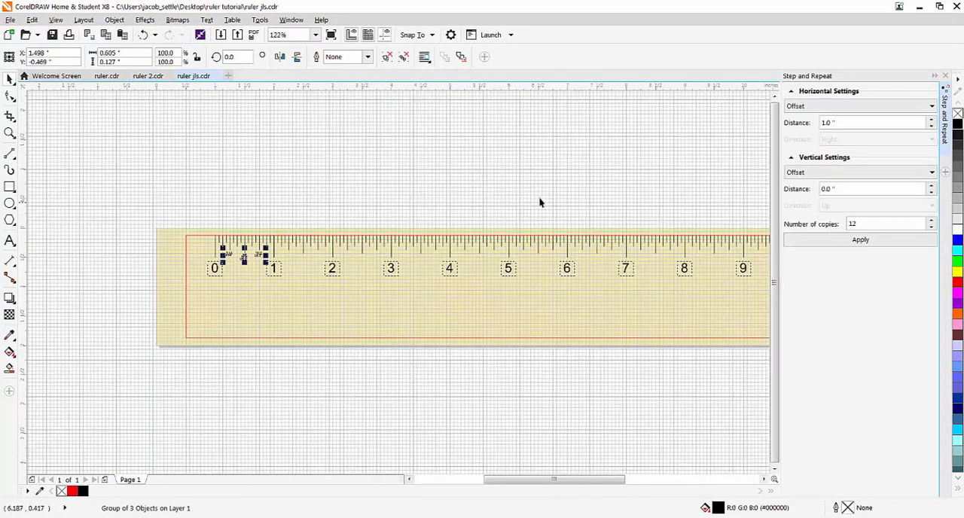
left_click_drag(540, 202, 439, 206)
double_click(852, 223)
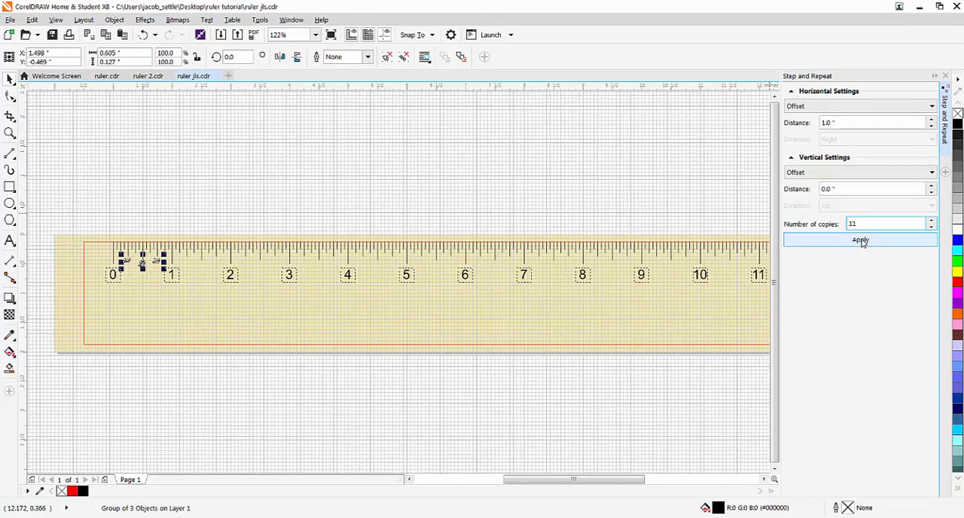
left_click(863, 241)
left_click(609, 219)
scroll(585, 259, "up", 3)
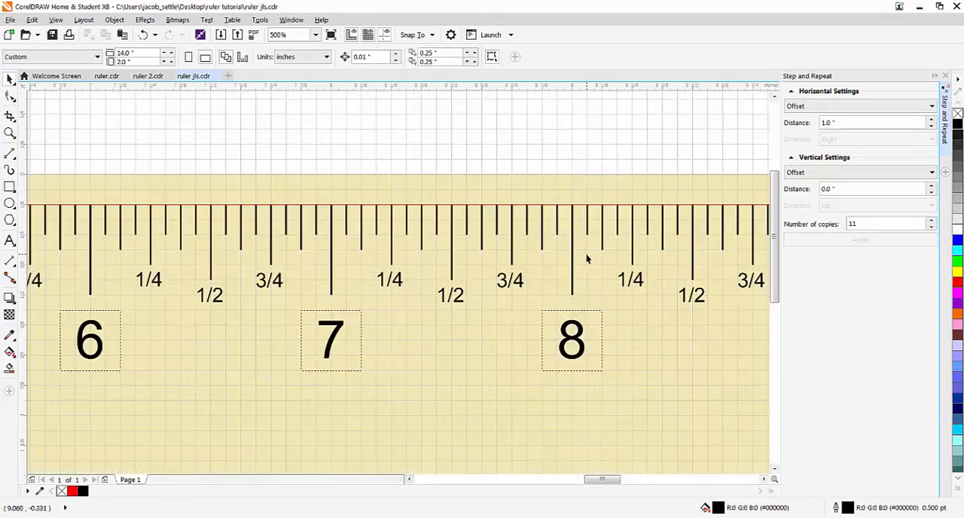
- Lock all the inch numbers, tick marks and fraction labels along the ruler
scroll(586, 258, "down", 1)
scroll(587, 258, "down", 4)
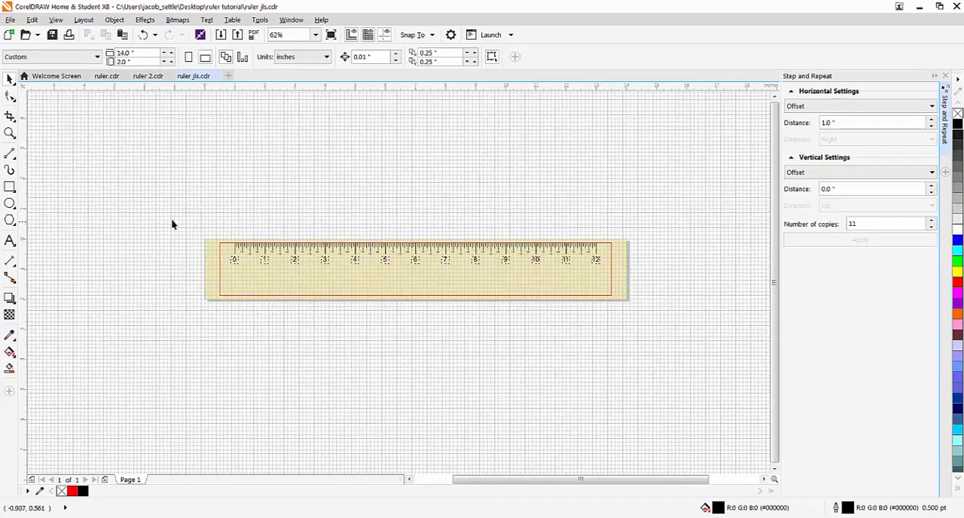
left_click_drag(176, 209, 638, 333)
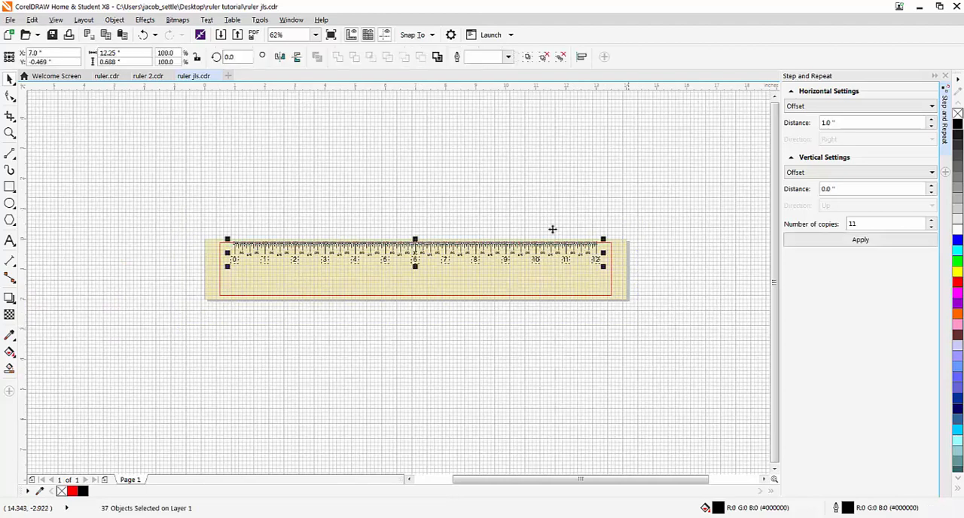
left_click(113, 20)
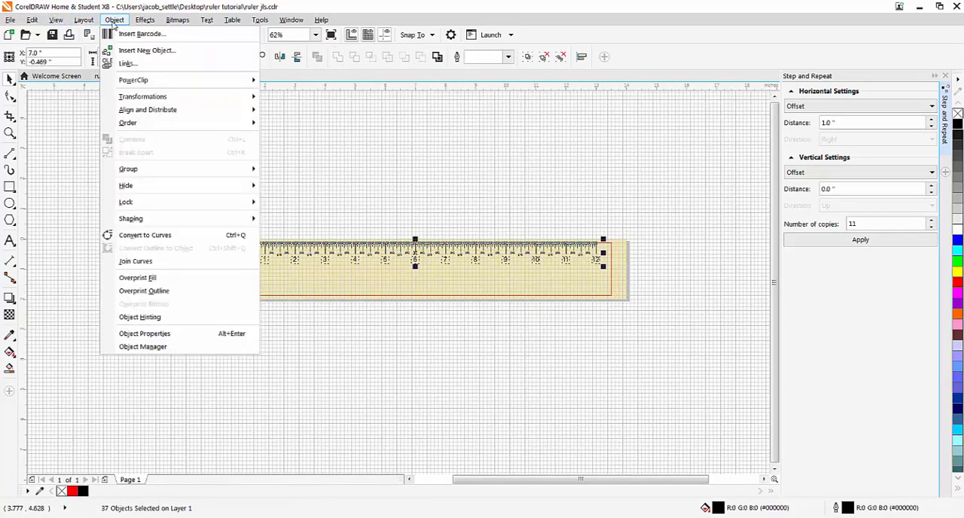
mouse_move(222, 204)
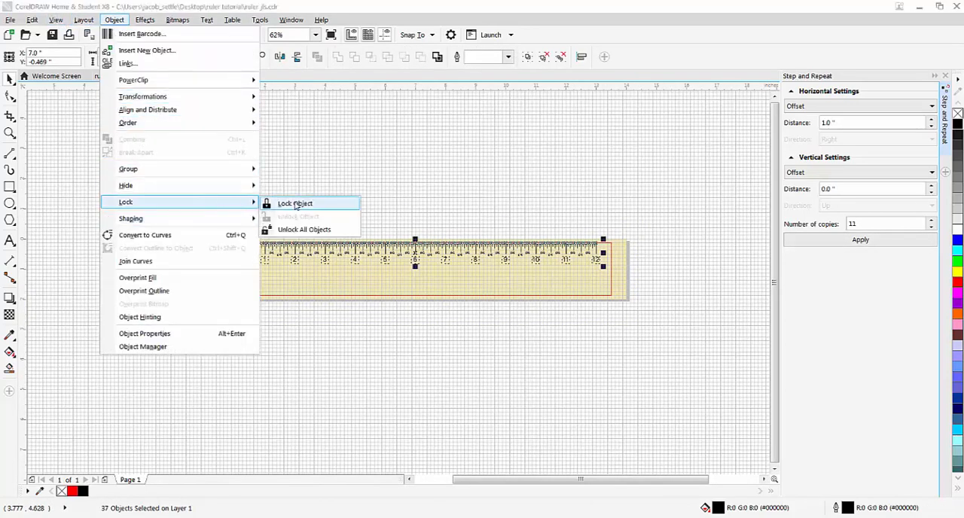
left_click(294, 201)
left_click(333, 197)
scroll(263, 264, "up", 3)
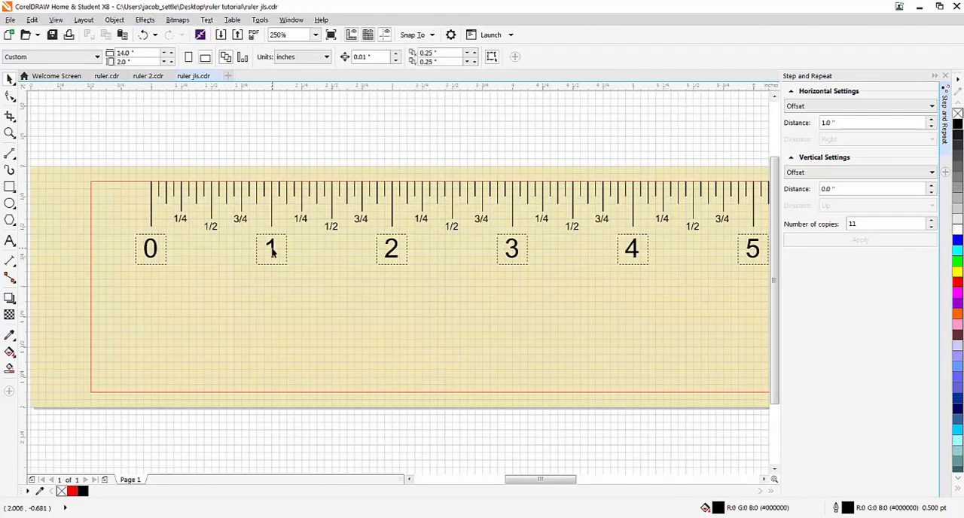
scroll(264, 241, "down", 4)
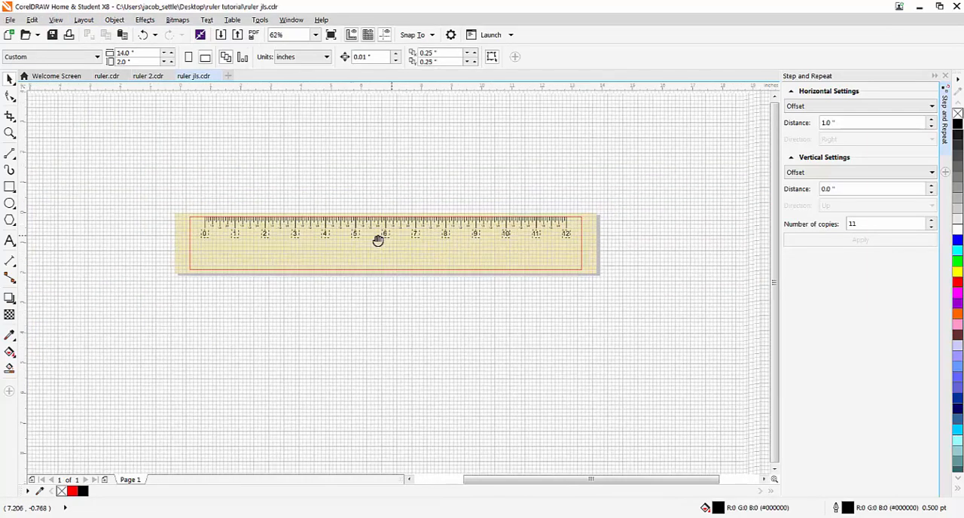
scroll(369, 241, "up", 2)
scroll(328, 235, "down", 1)
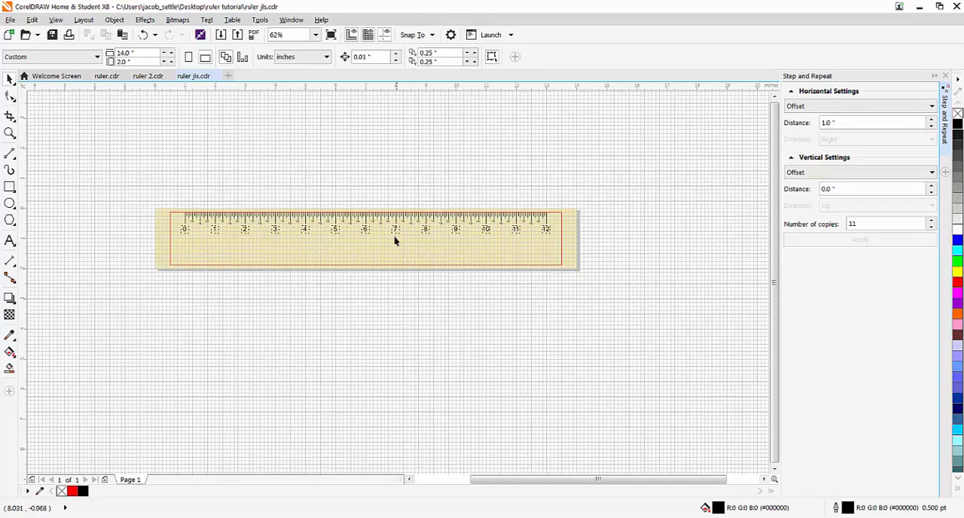
scroll(306, 239, "up", 1)
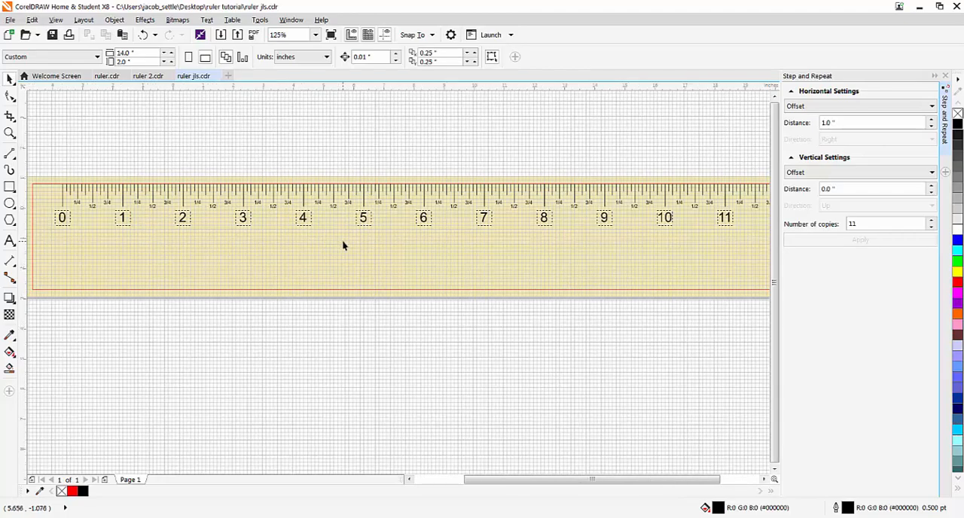